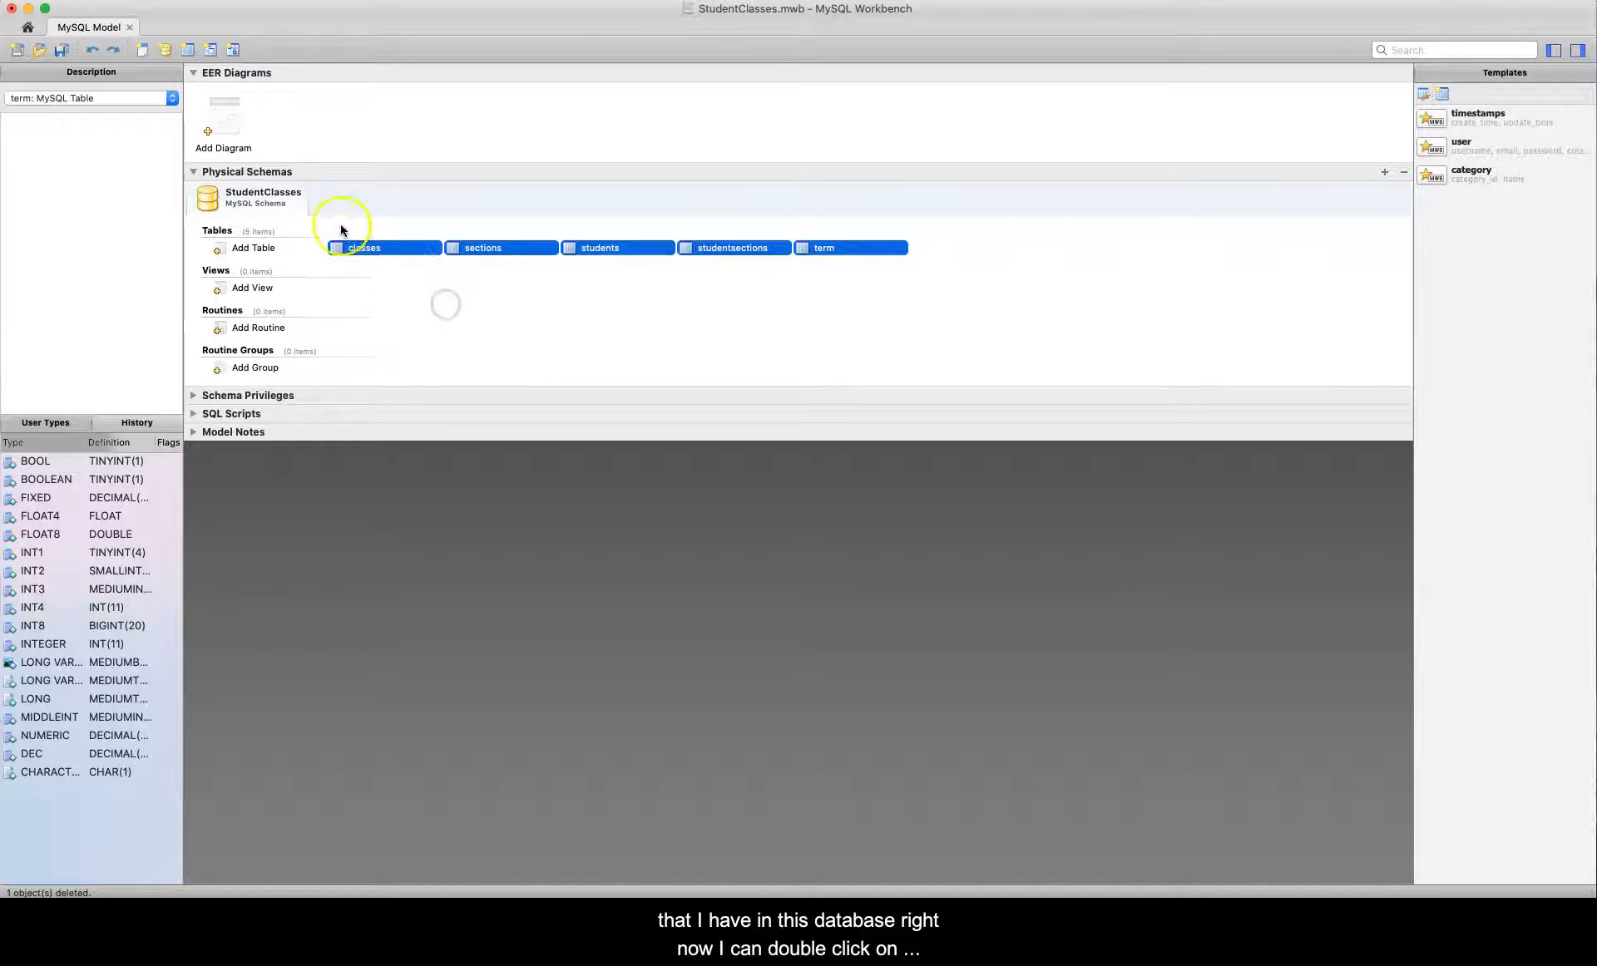
Open the classes table for editing, enlarge its editor and examine the class_id and class_name column definitions.
double_click(364, 249)
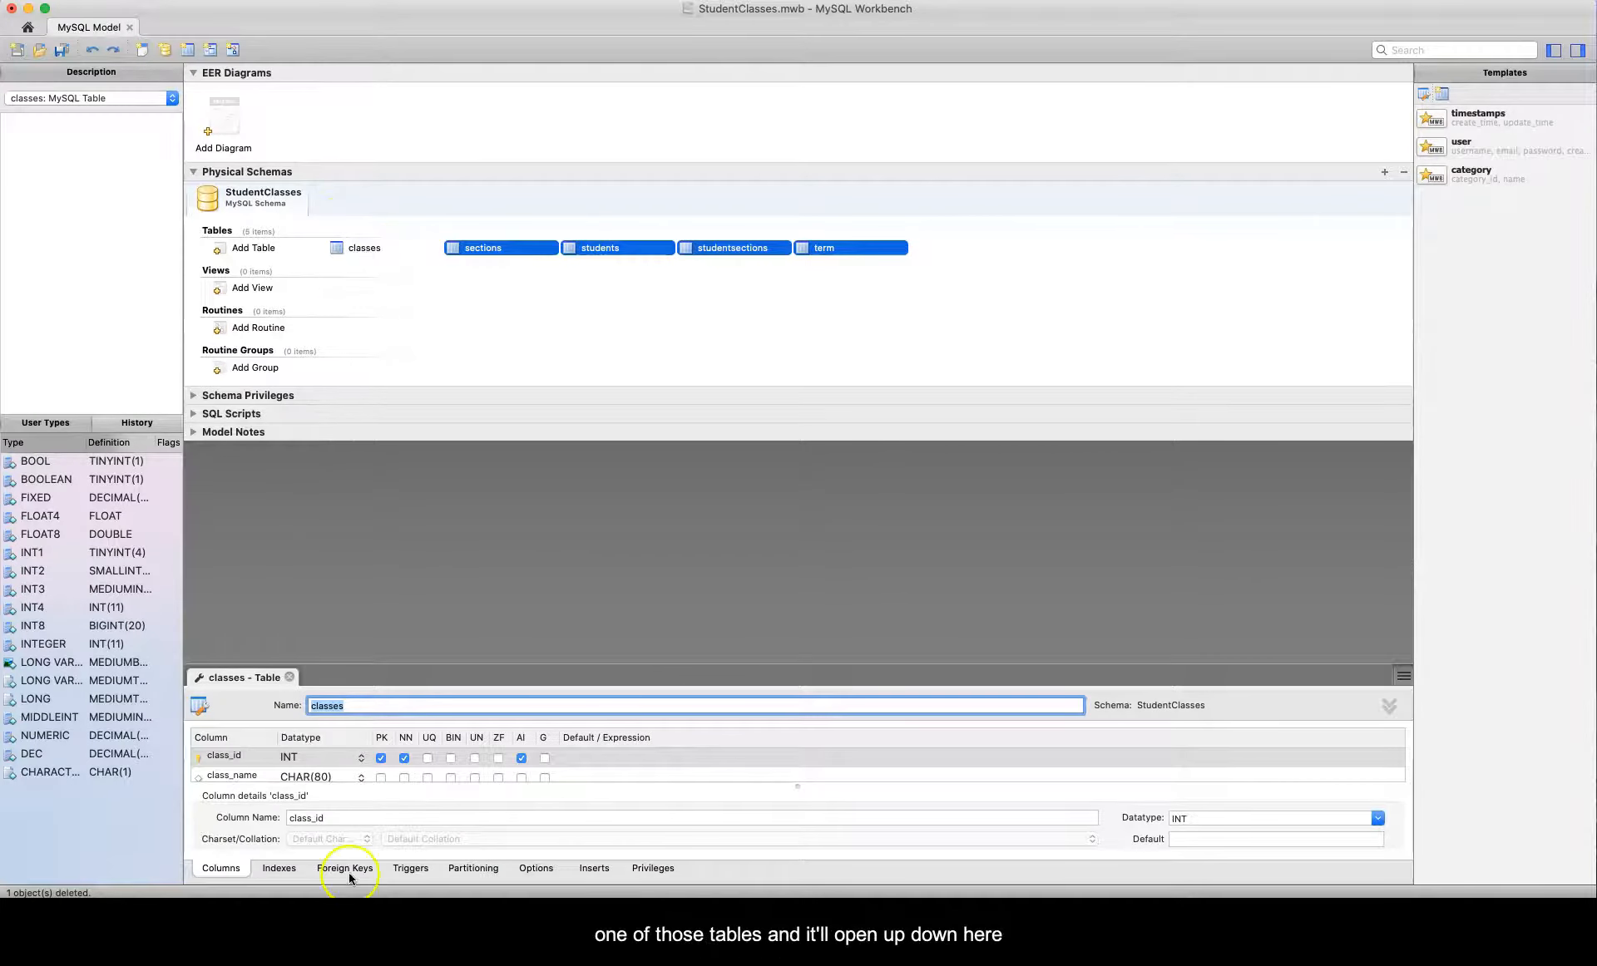
click(319, 680)
drag(319, 682, 320, 450)
click(223, 542)
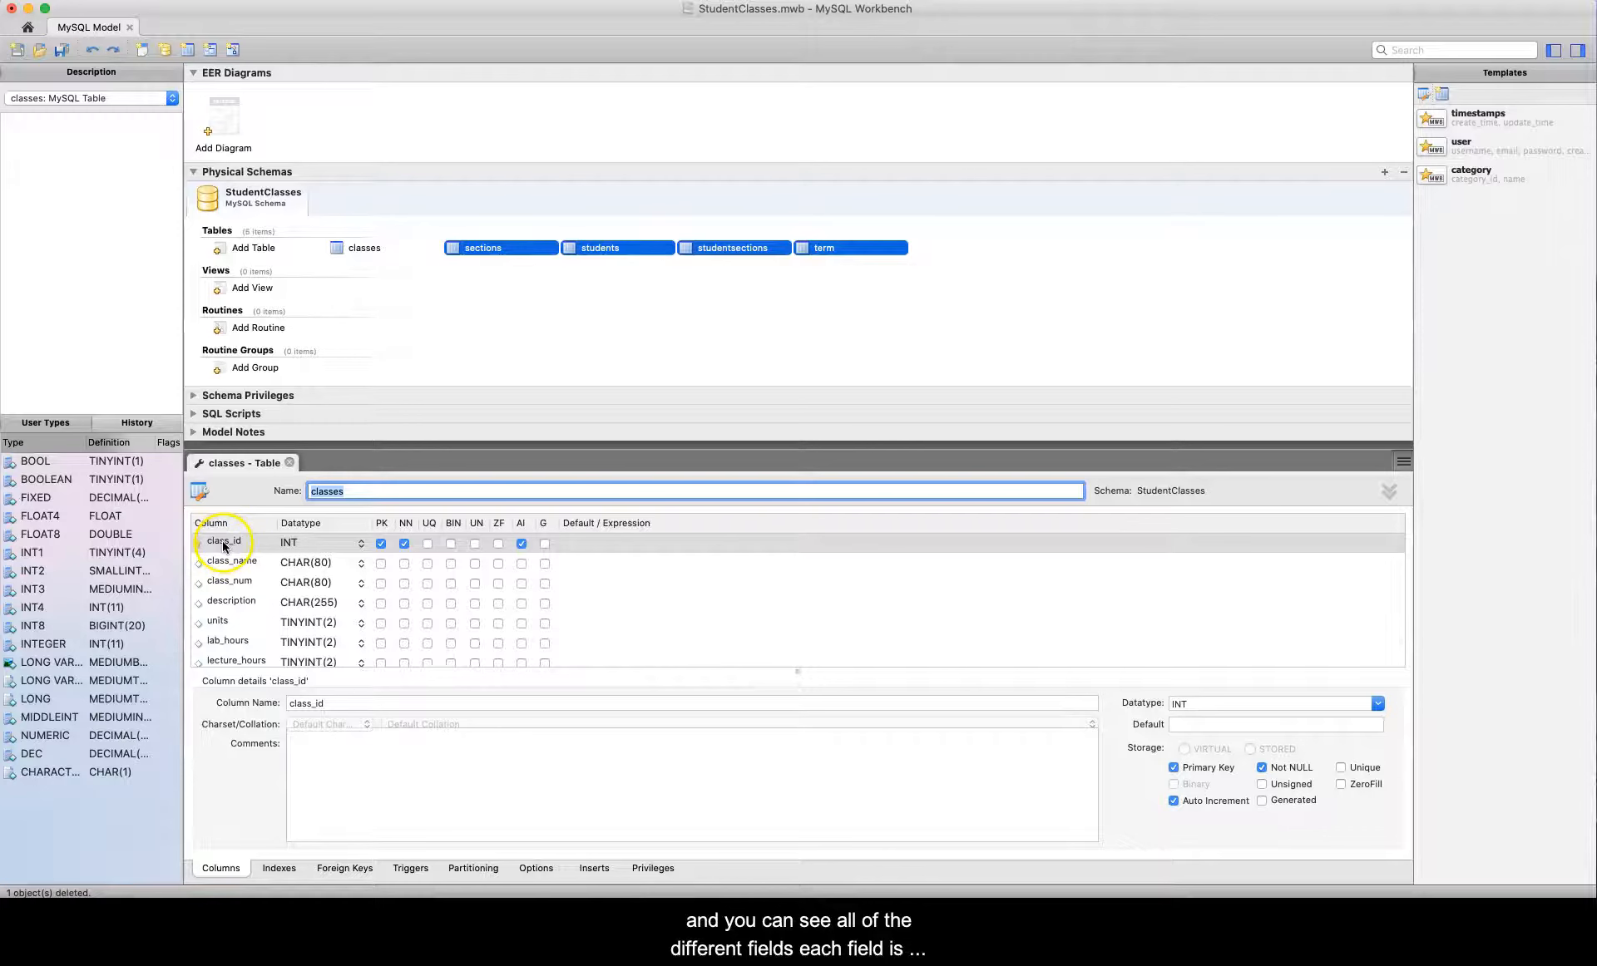
click(223, 544)
click(224, 562)
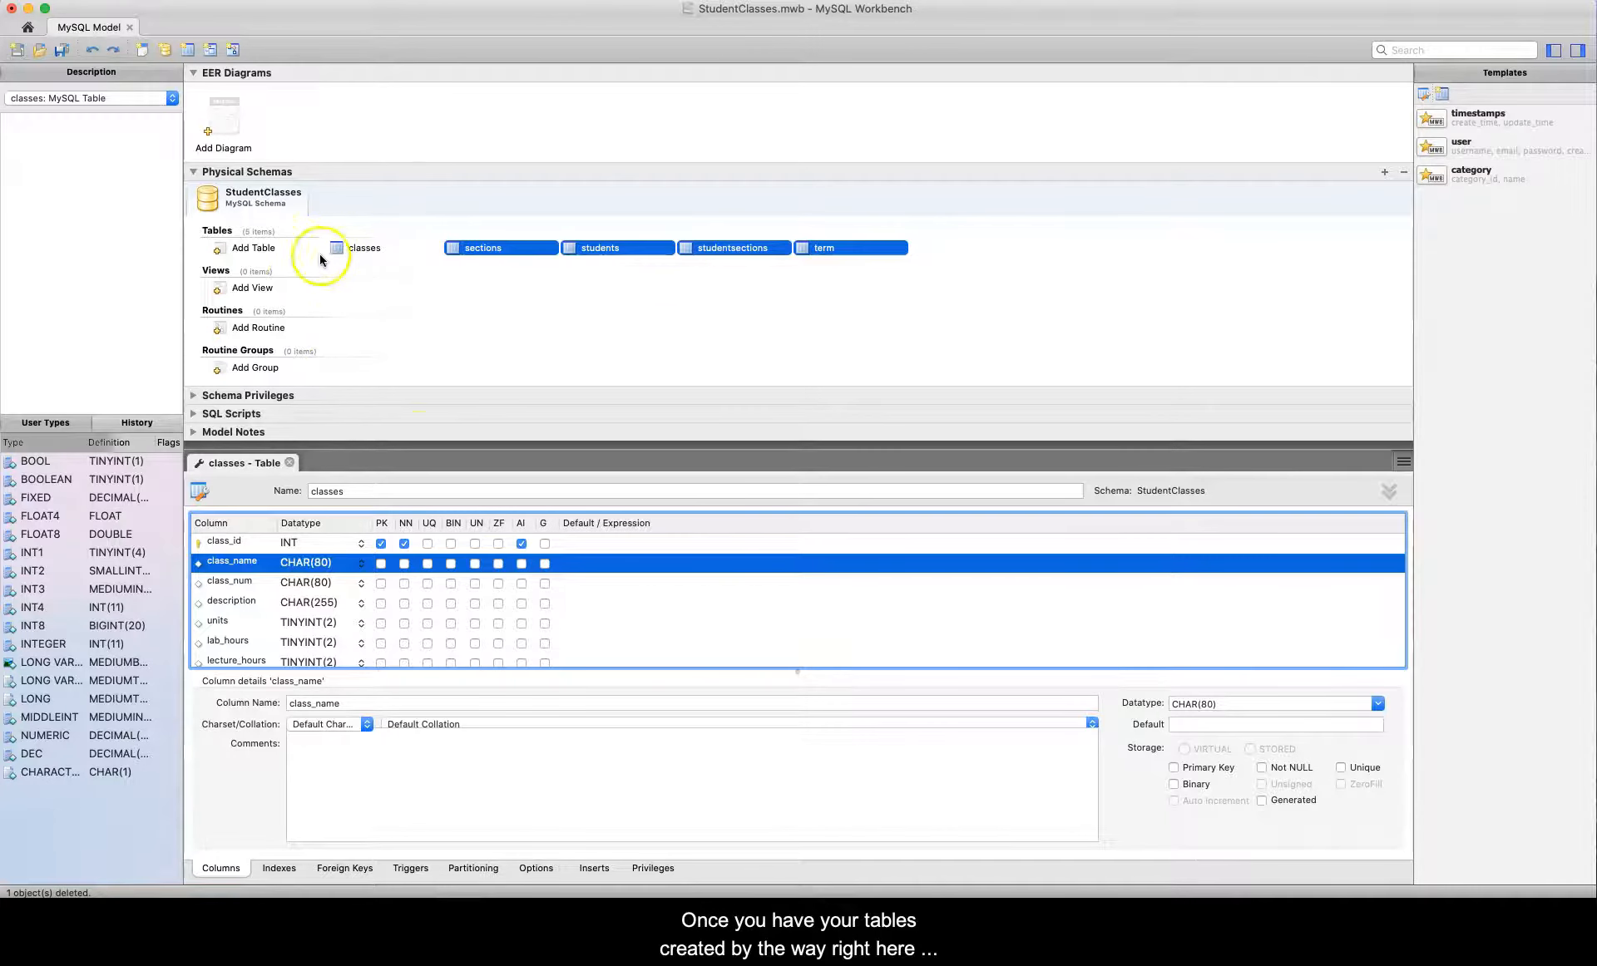
click(239, 249)
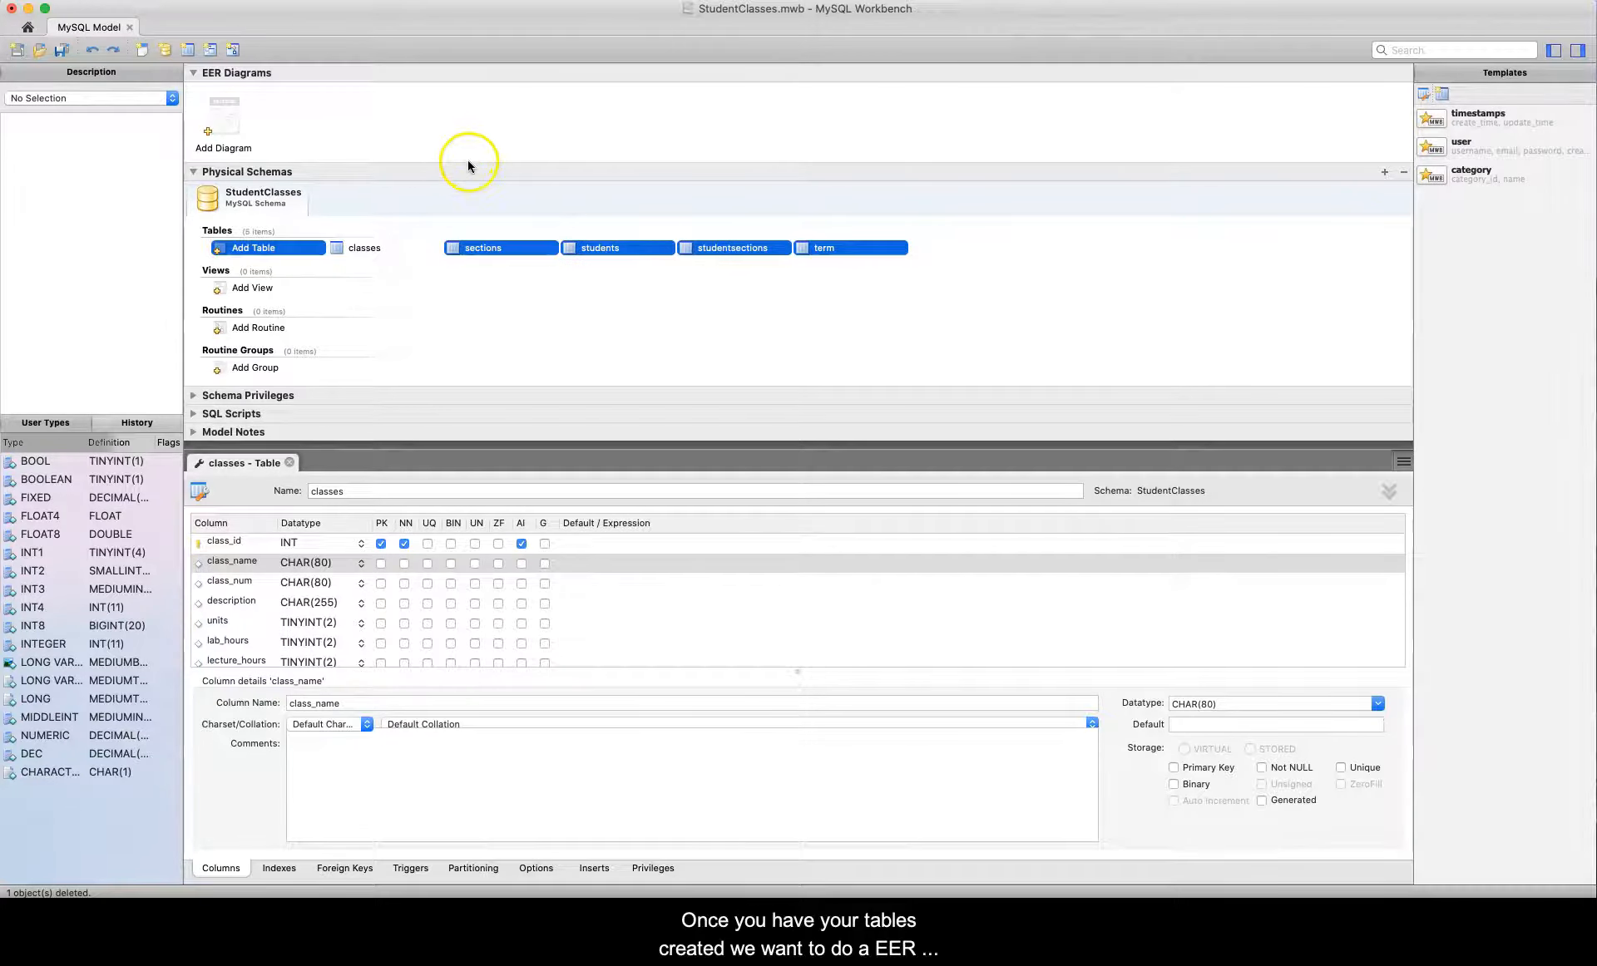
Create a new EER diagram and place the students, classes, term, sections and studentsections tables on it.
double_click(227, 117)
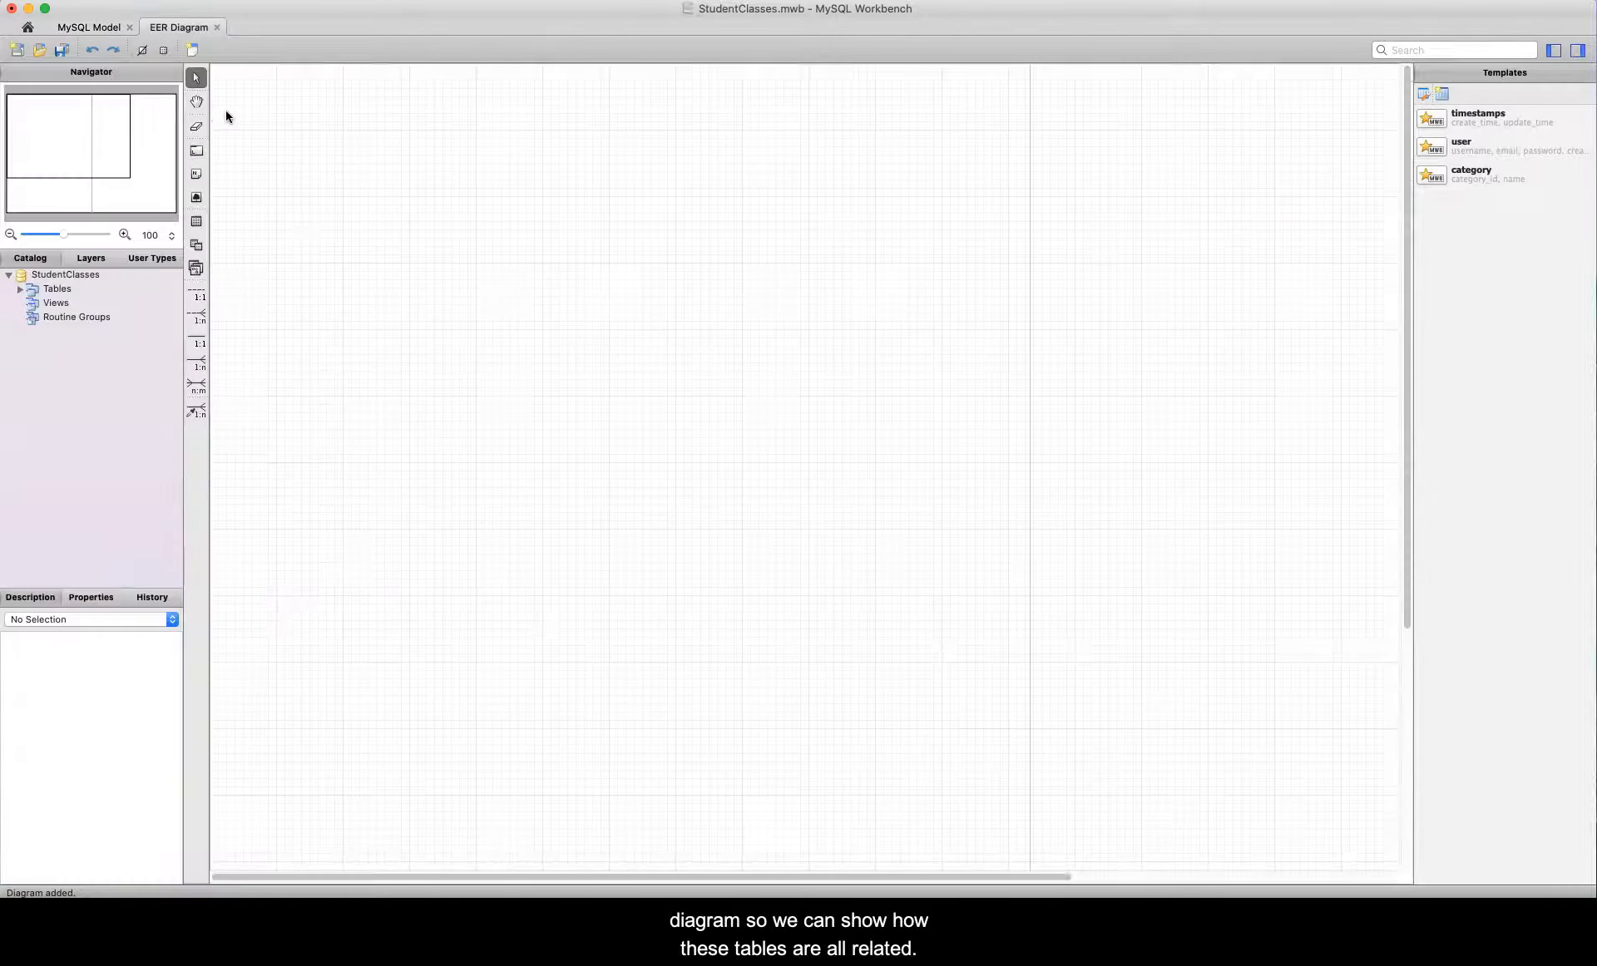
click(19, 289)
drag(71, 339, 304, 123)
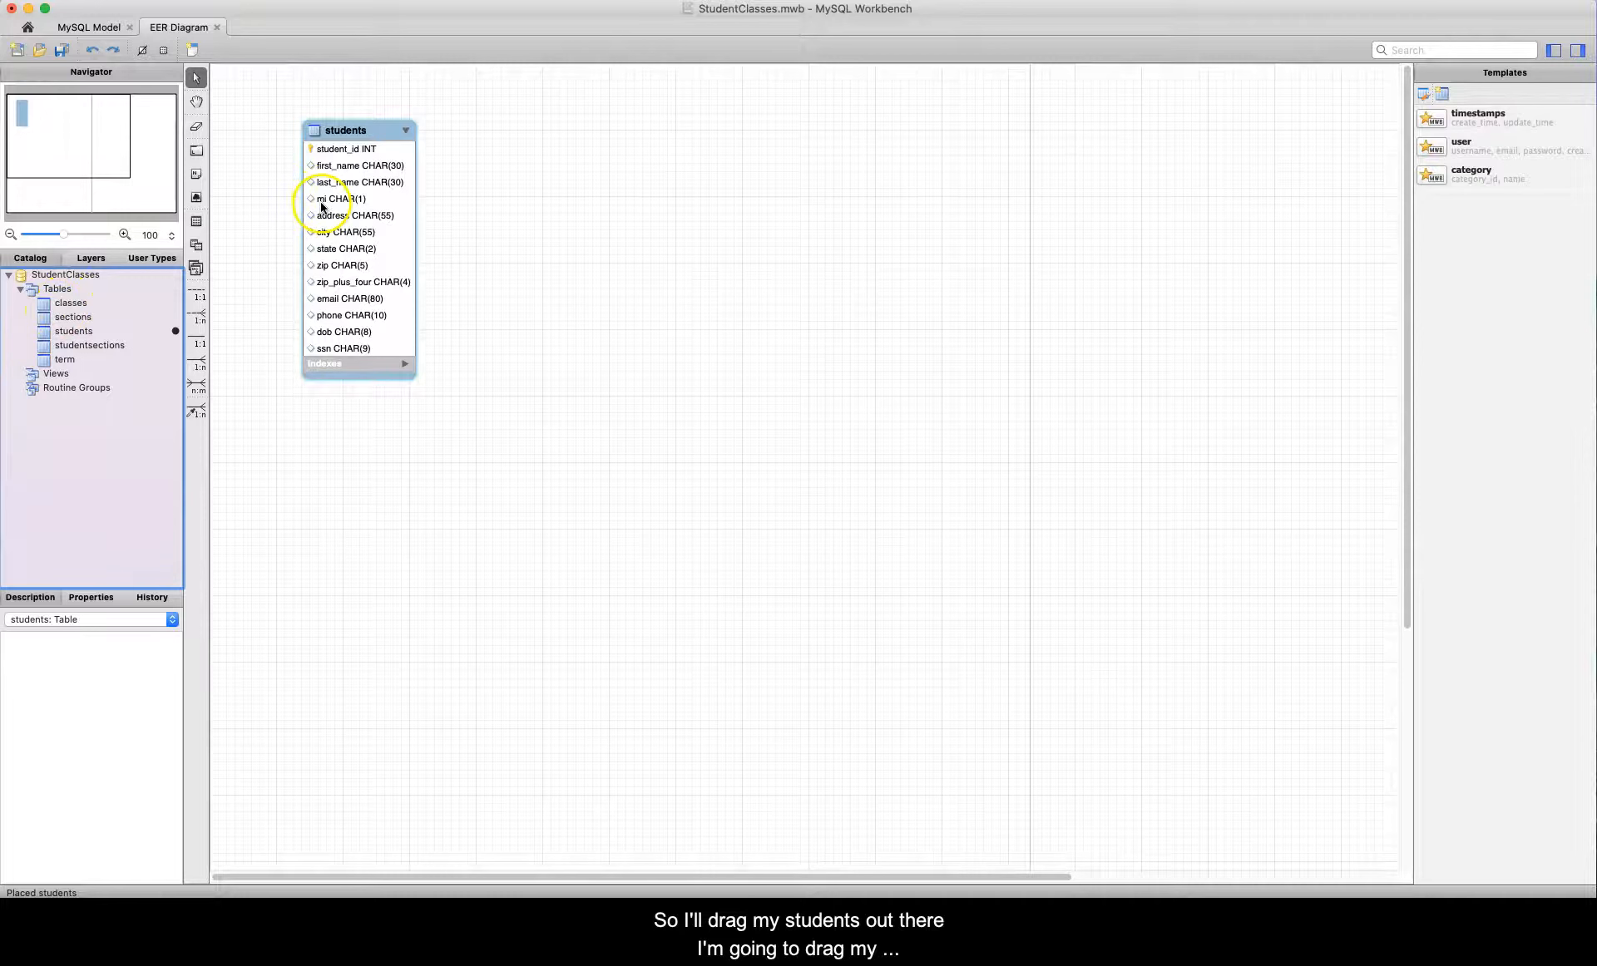
drag(63, 305, 831, 252)
drag(62, 363, 669, 148)
drag(68, 321, 725, 305)
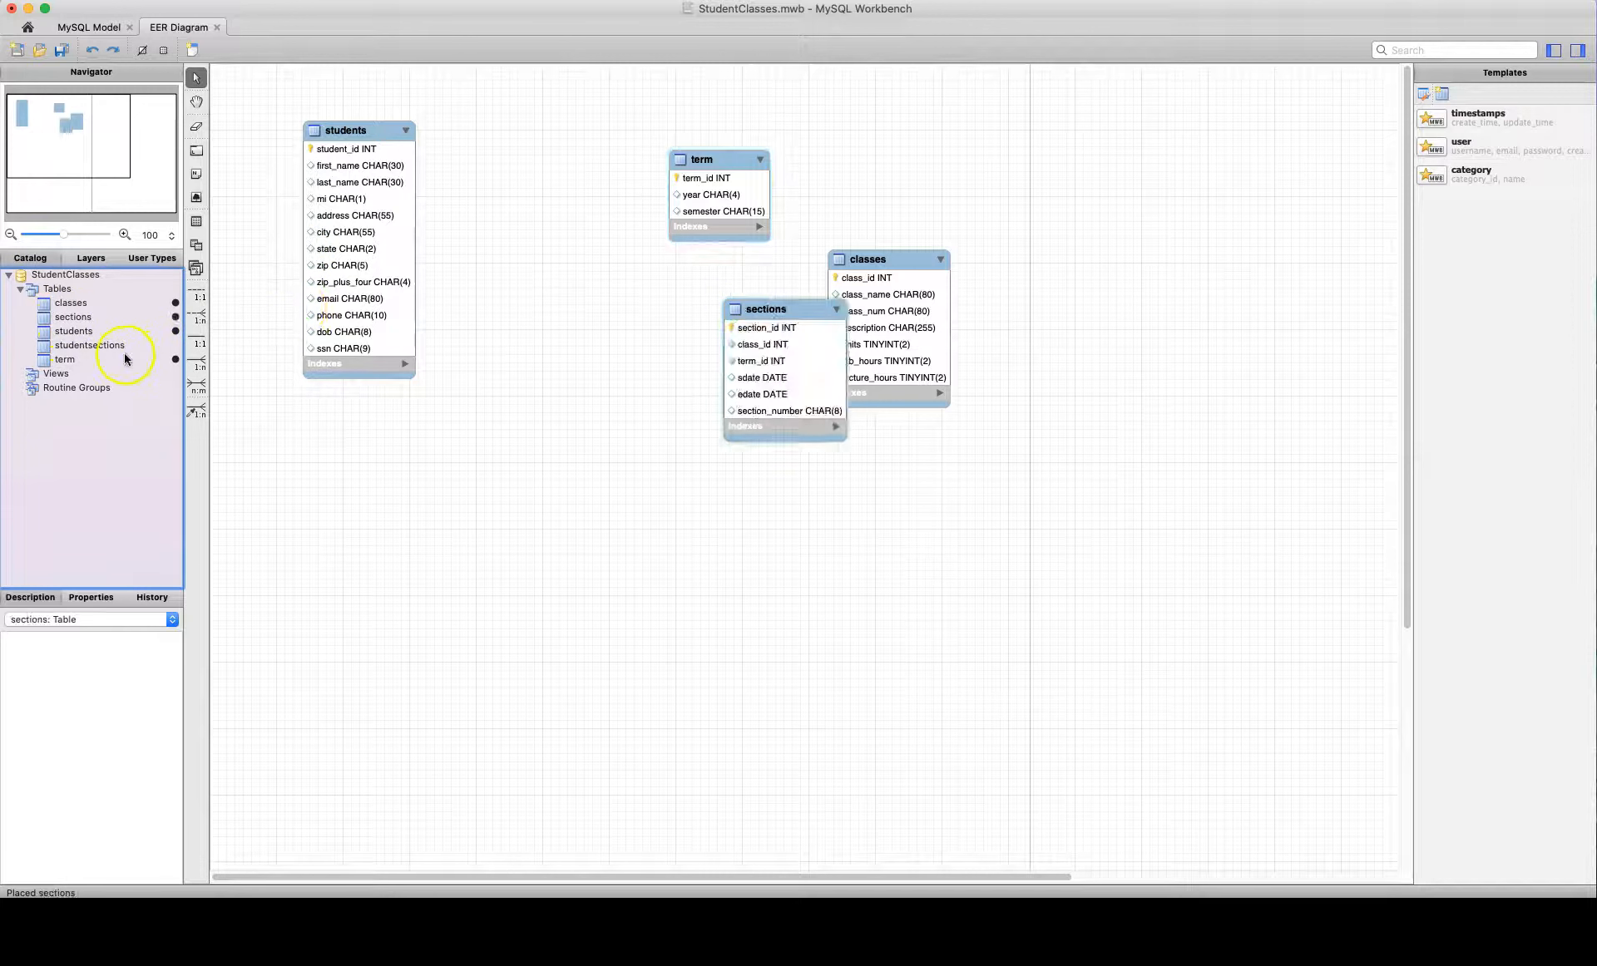
drag(98, 345, 507, 454)
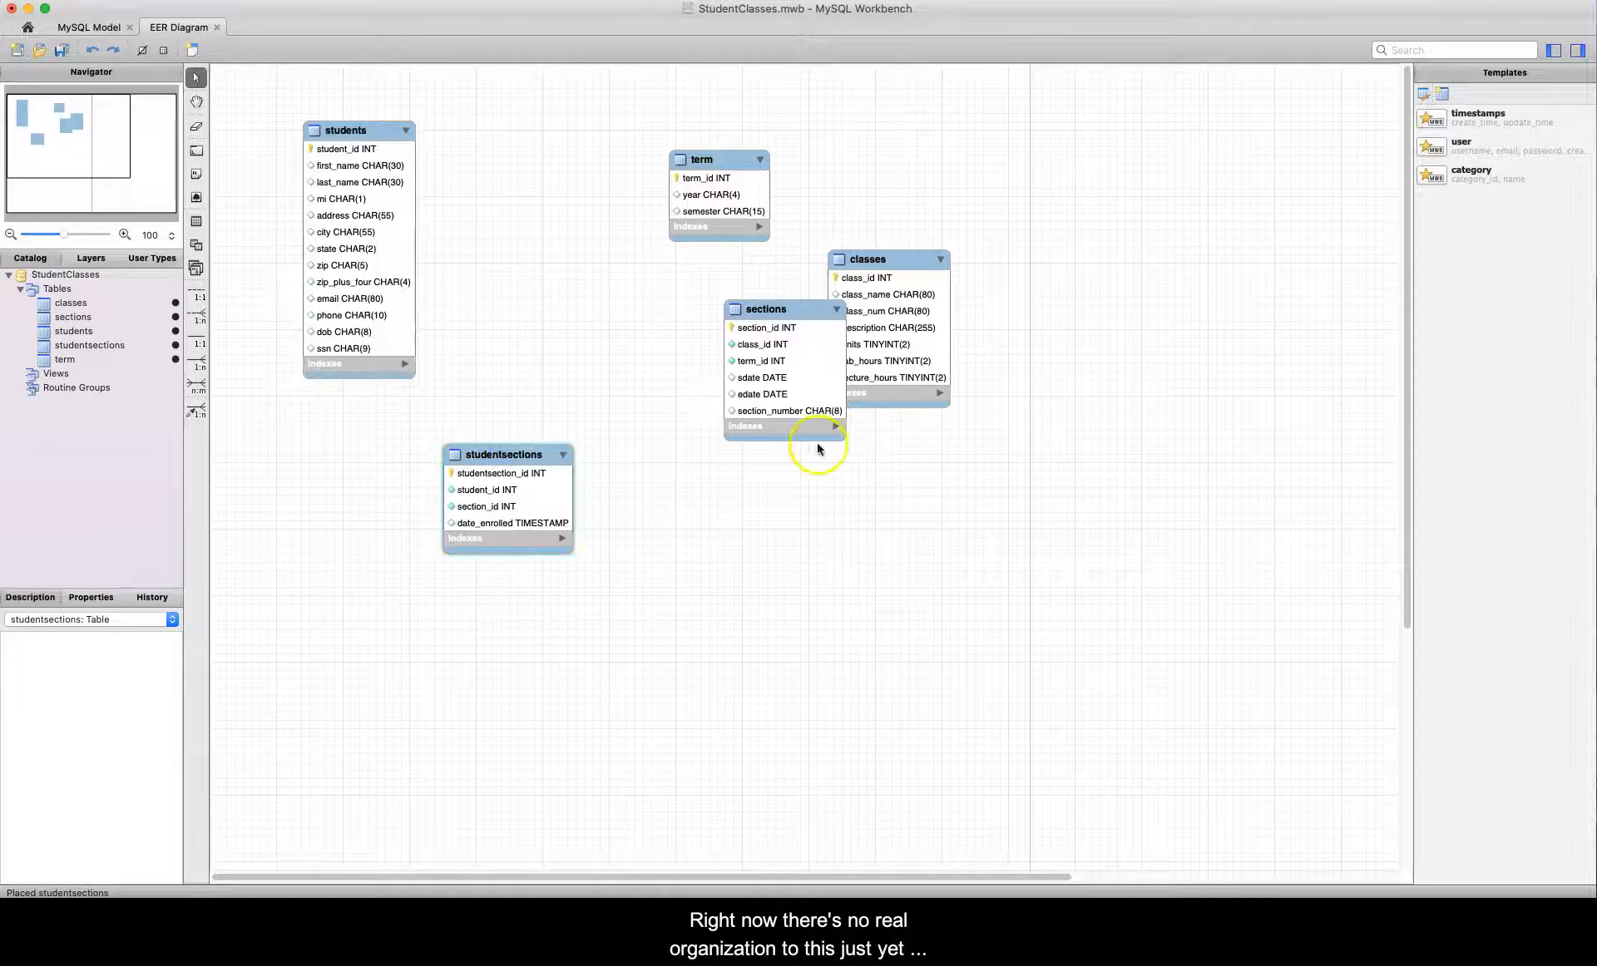
Arrange the term and classes tables side by side level with students, with sections slightly below and between them.
click(800, 397)
drag(721, 163, 685, 133)
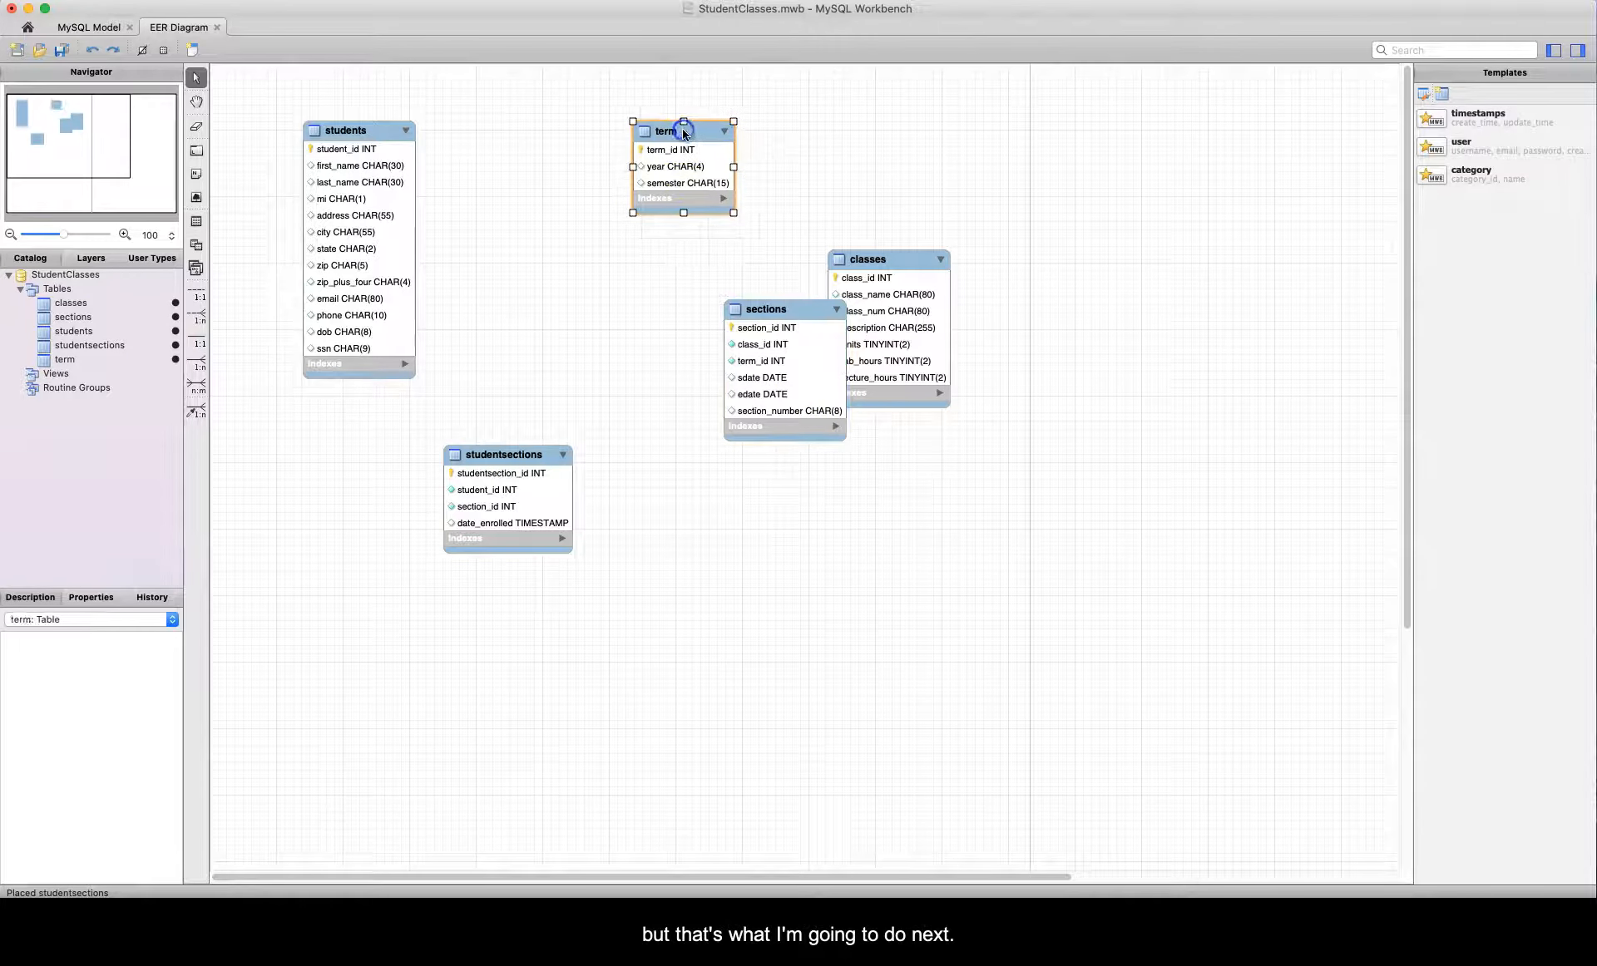
drag(895, 260, 966, 137)
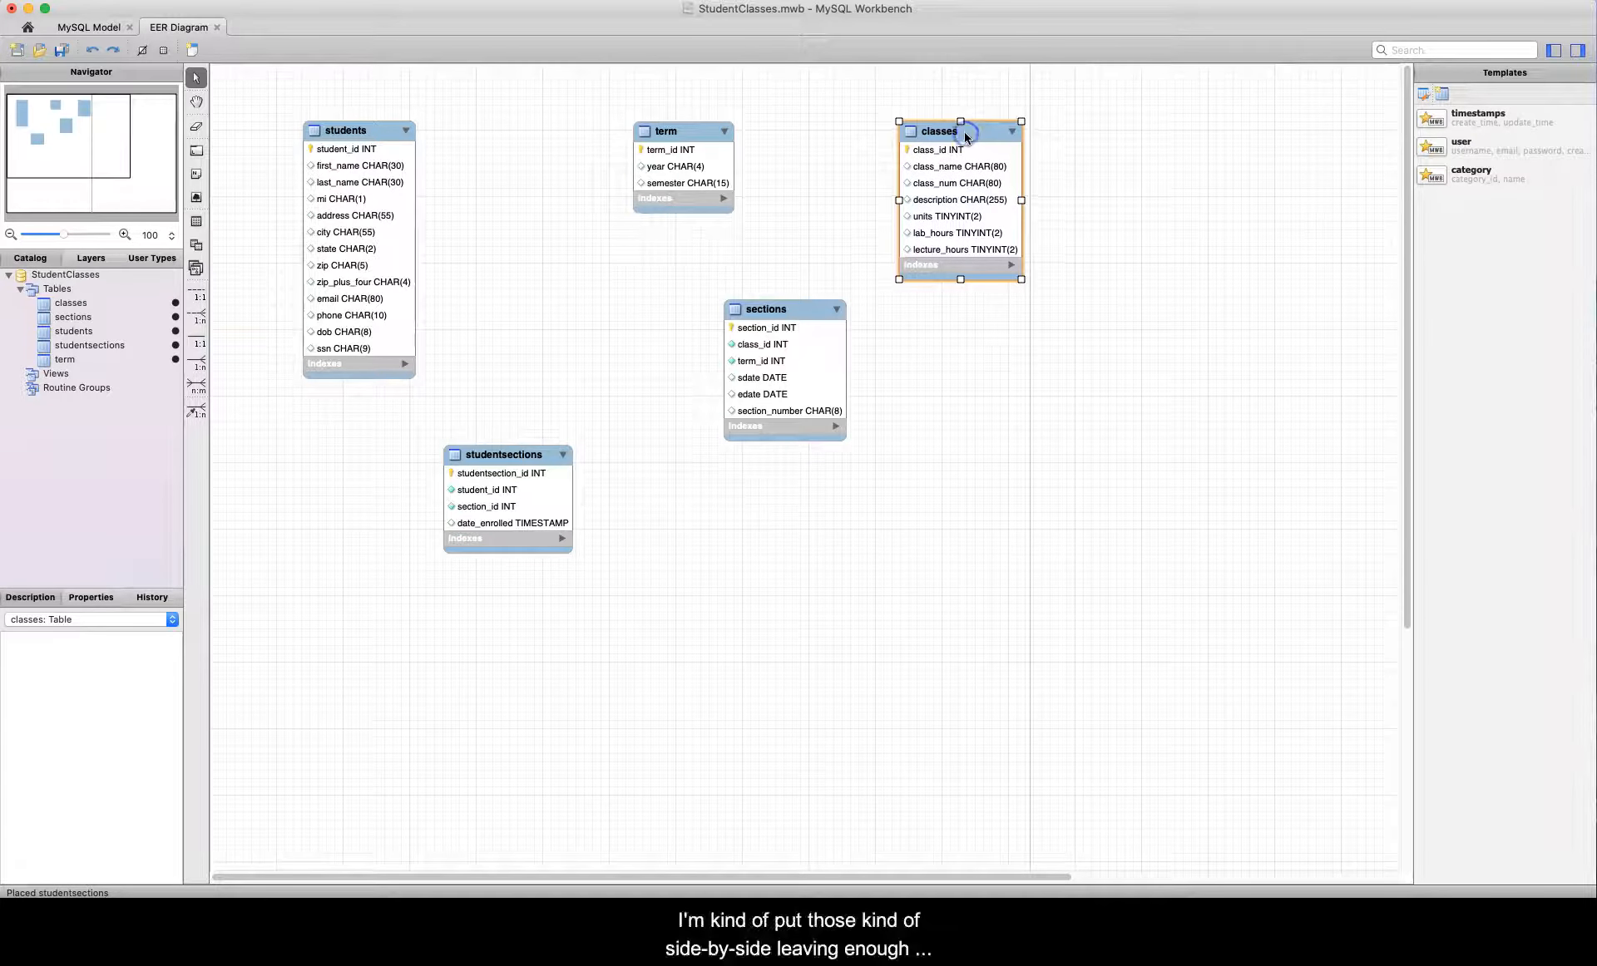
drag(775, 308, 802, 242)
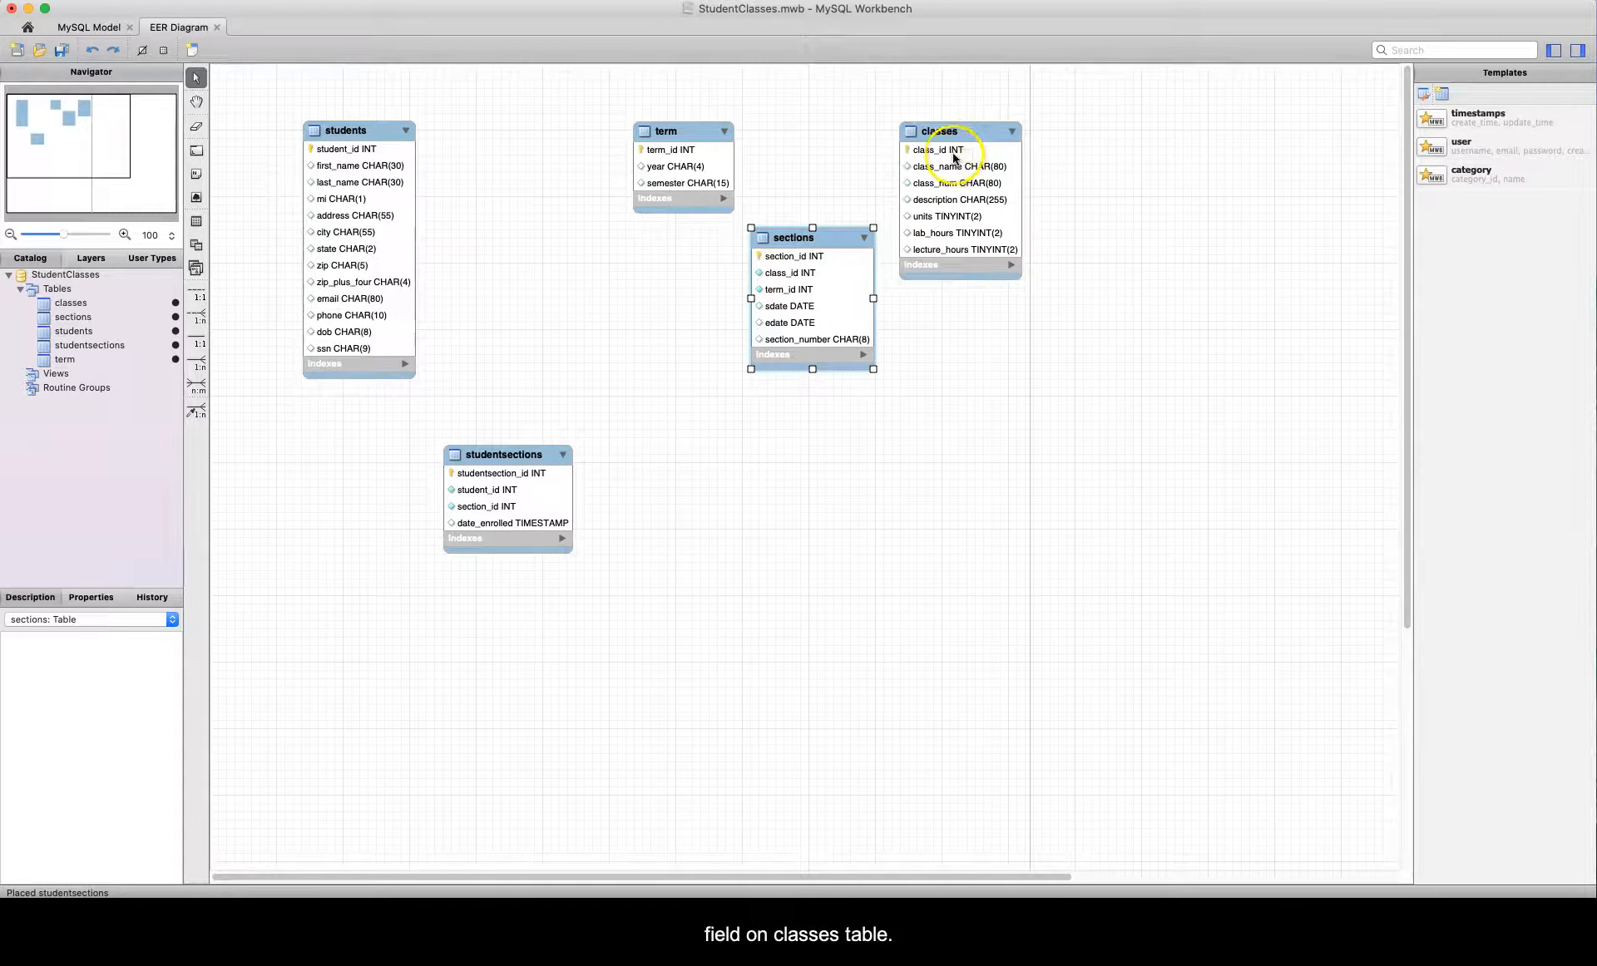
Create a one-to-many relationship using existing columns from class_id in sections to class_id in classes.
click(198, 414)
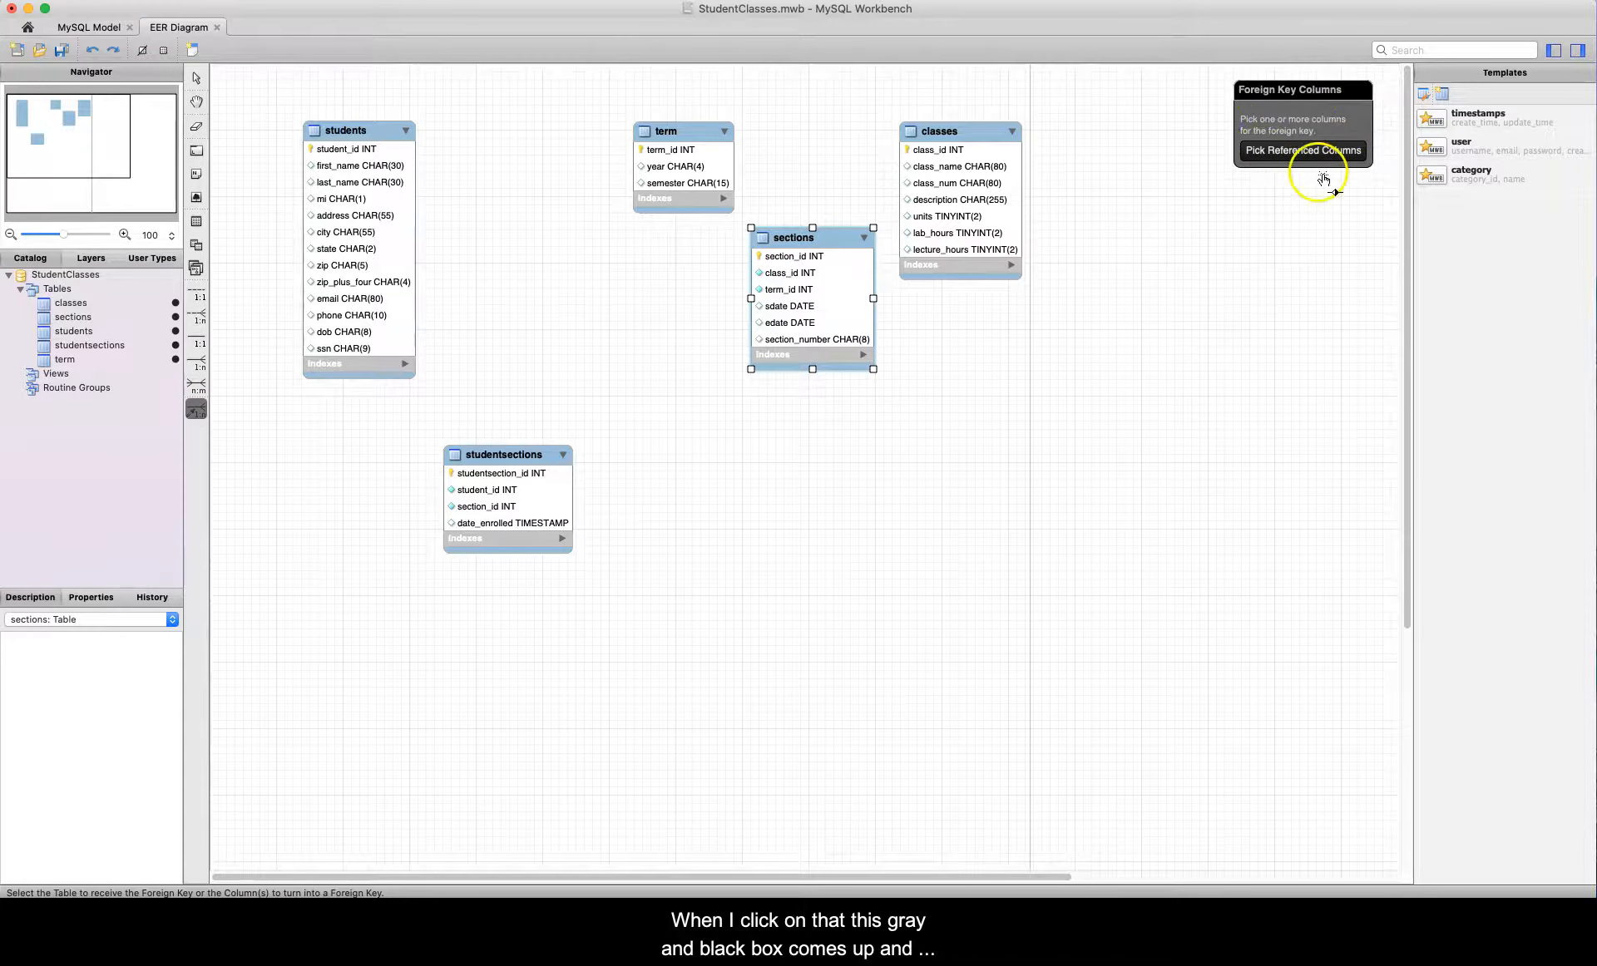
click(779, 276)
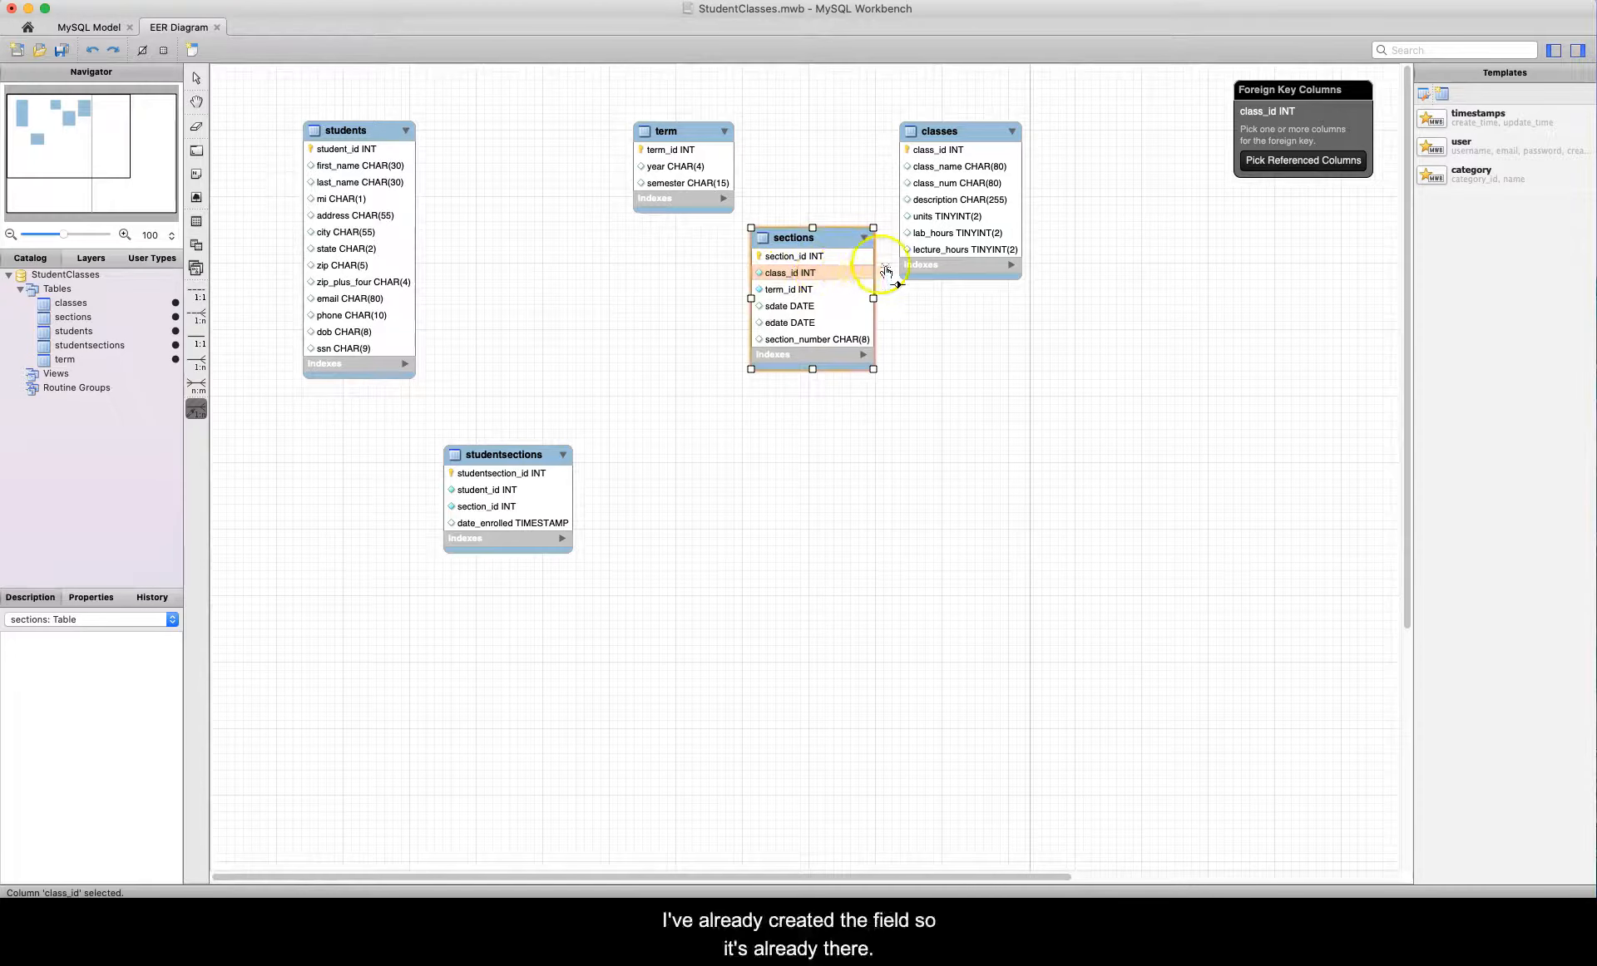
click(958, 152)
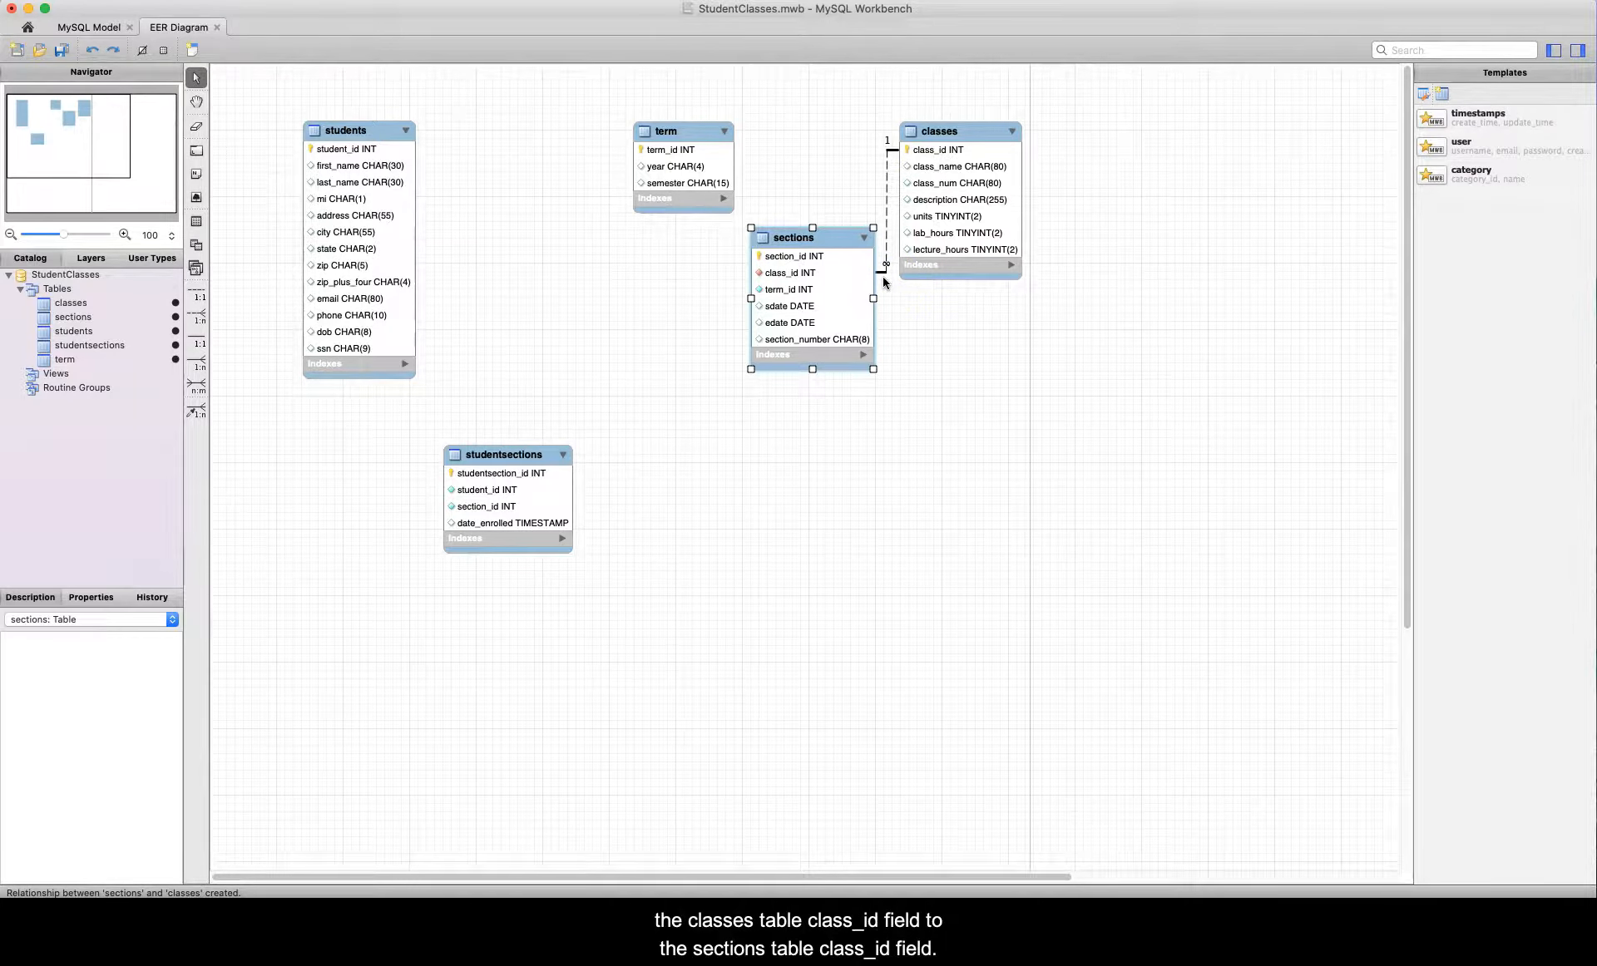
Relate the existing term_id column in sections to term_id in the term table as a one-to-many relationship.
click(190, 405)
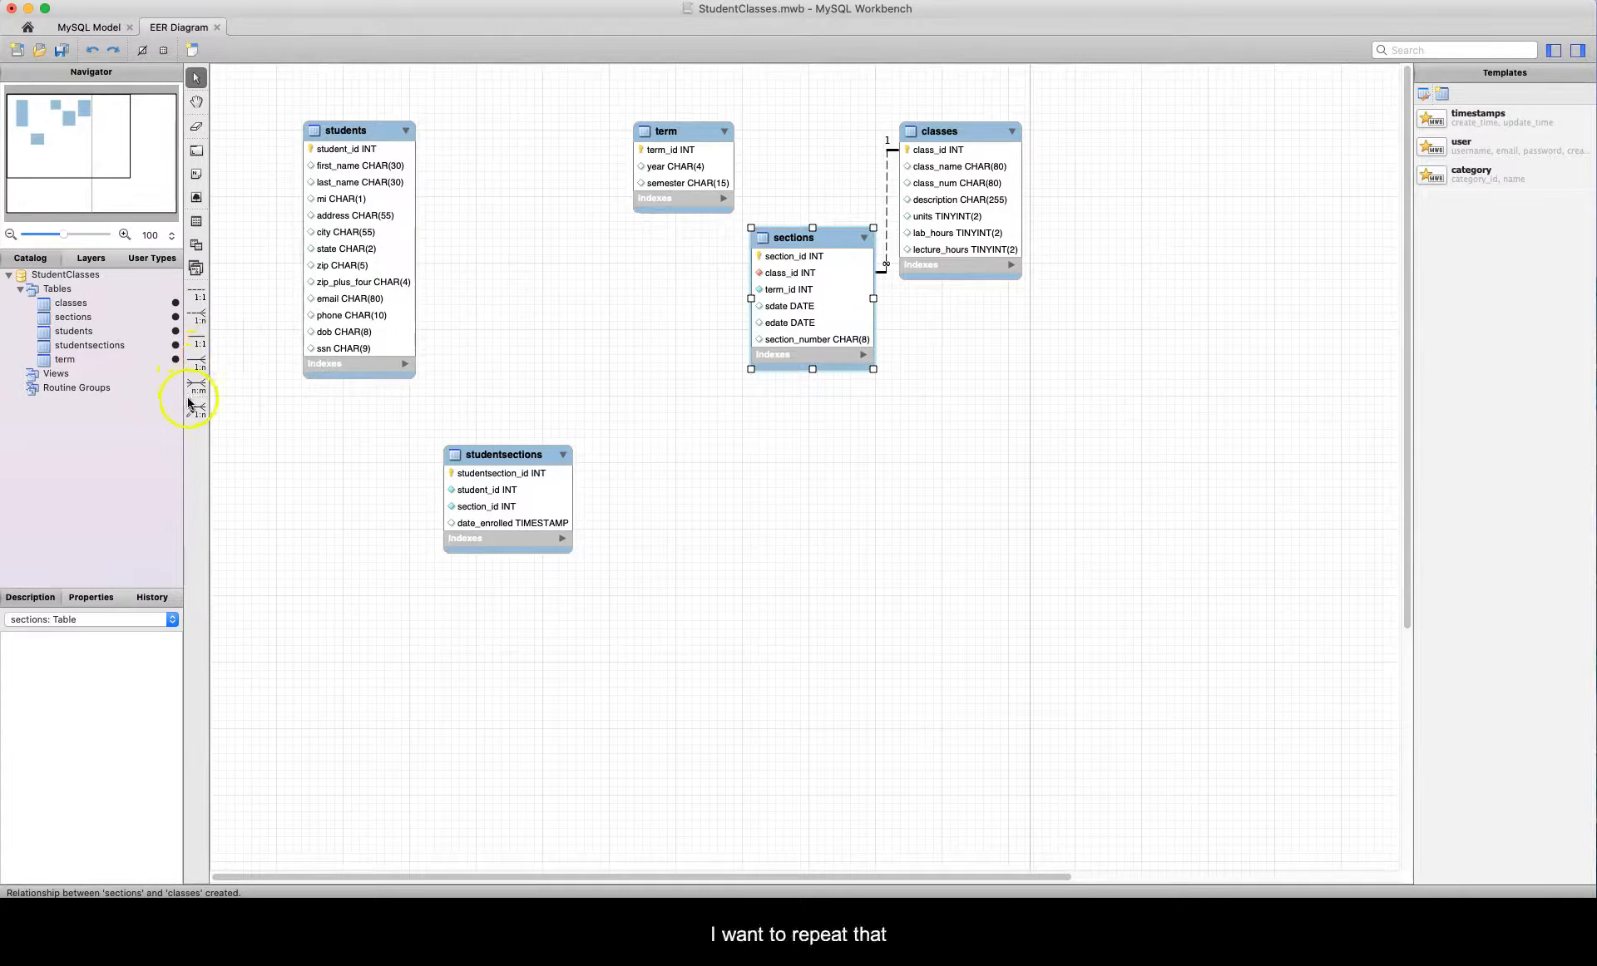
click(776, 288)
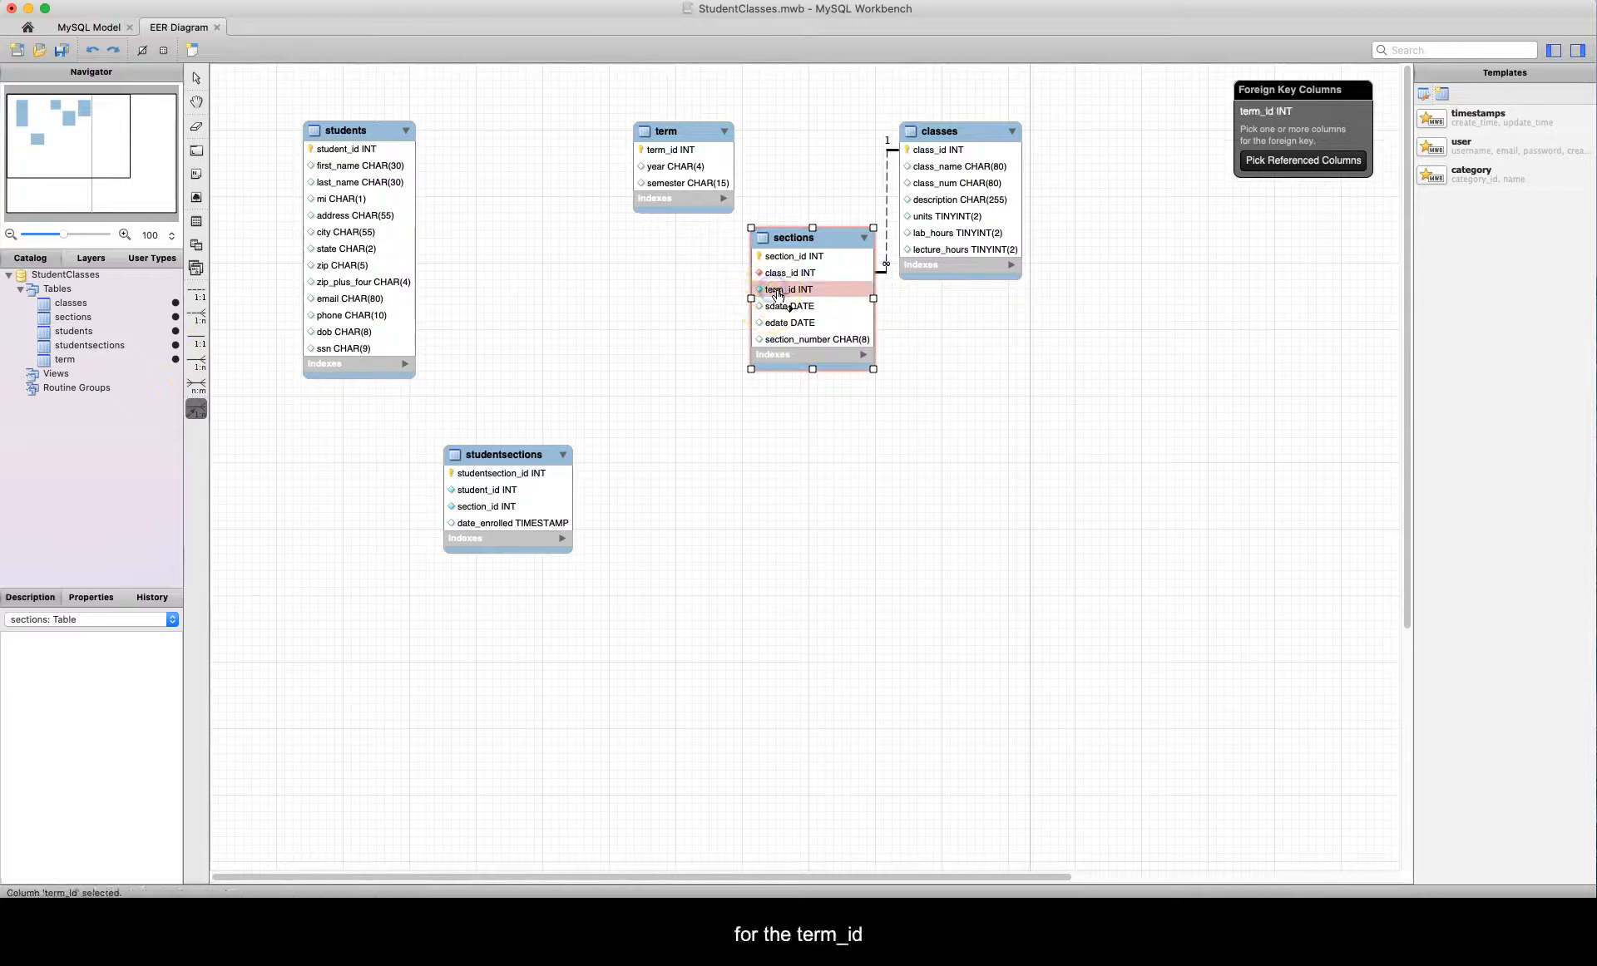
click(663, 151)
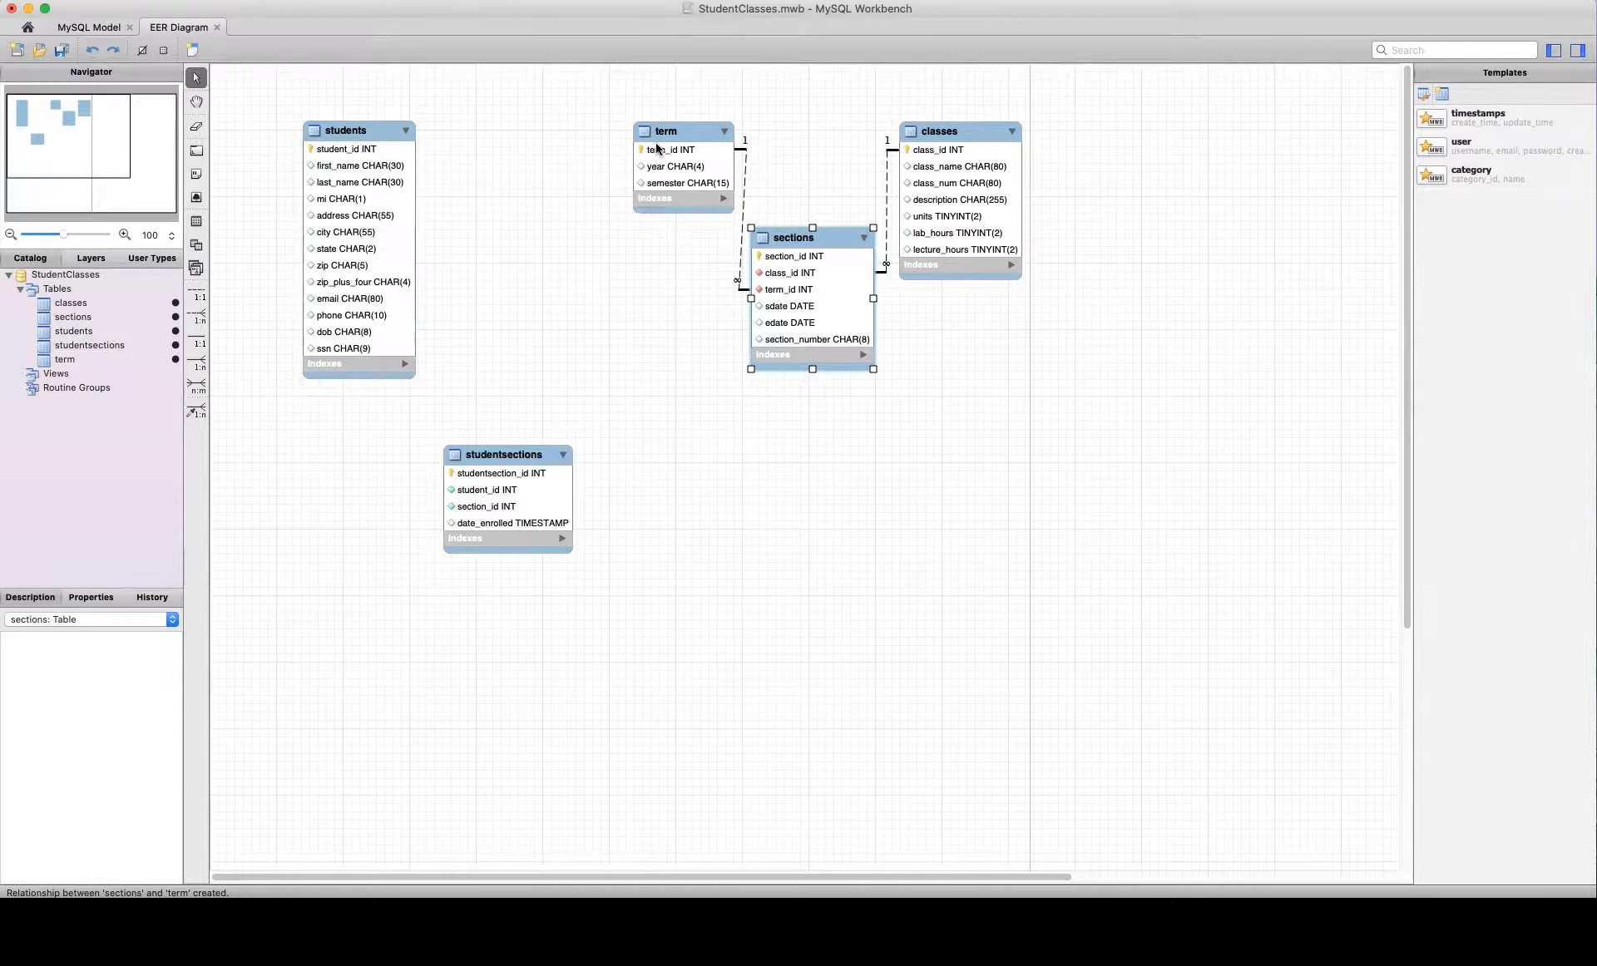
Move studentsections between the students and sections tables, and relate its existing section_id column to section_id in sections.
drag(494, 455, 547, 314)
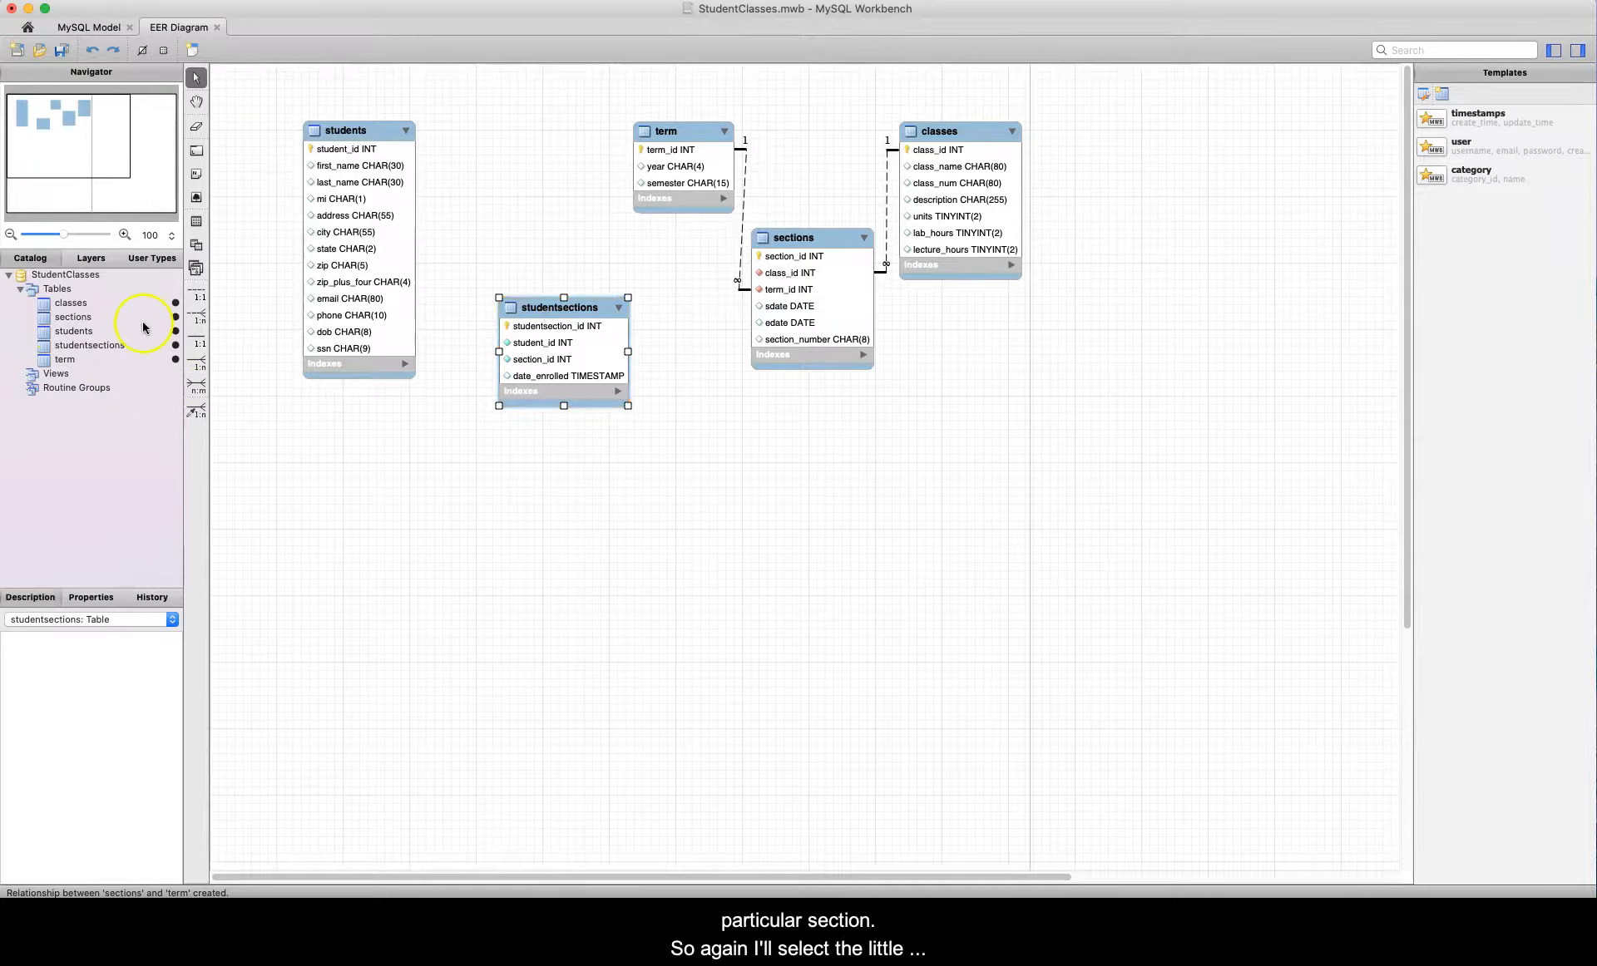
click(196, 410)
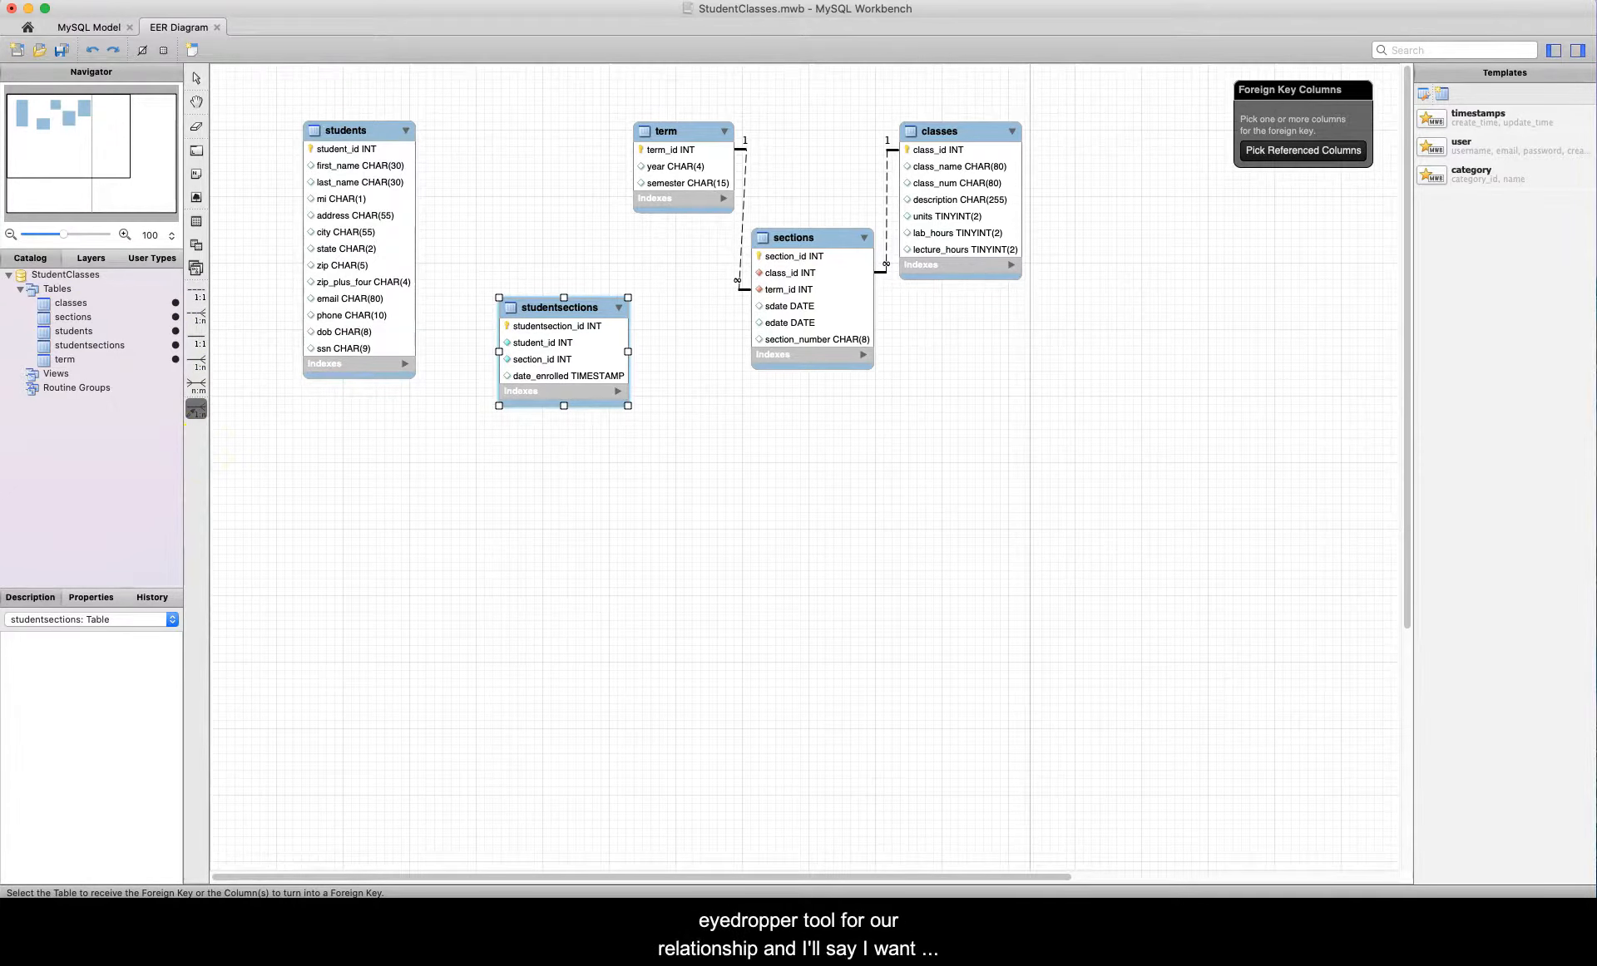
click(537, 360)
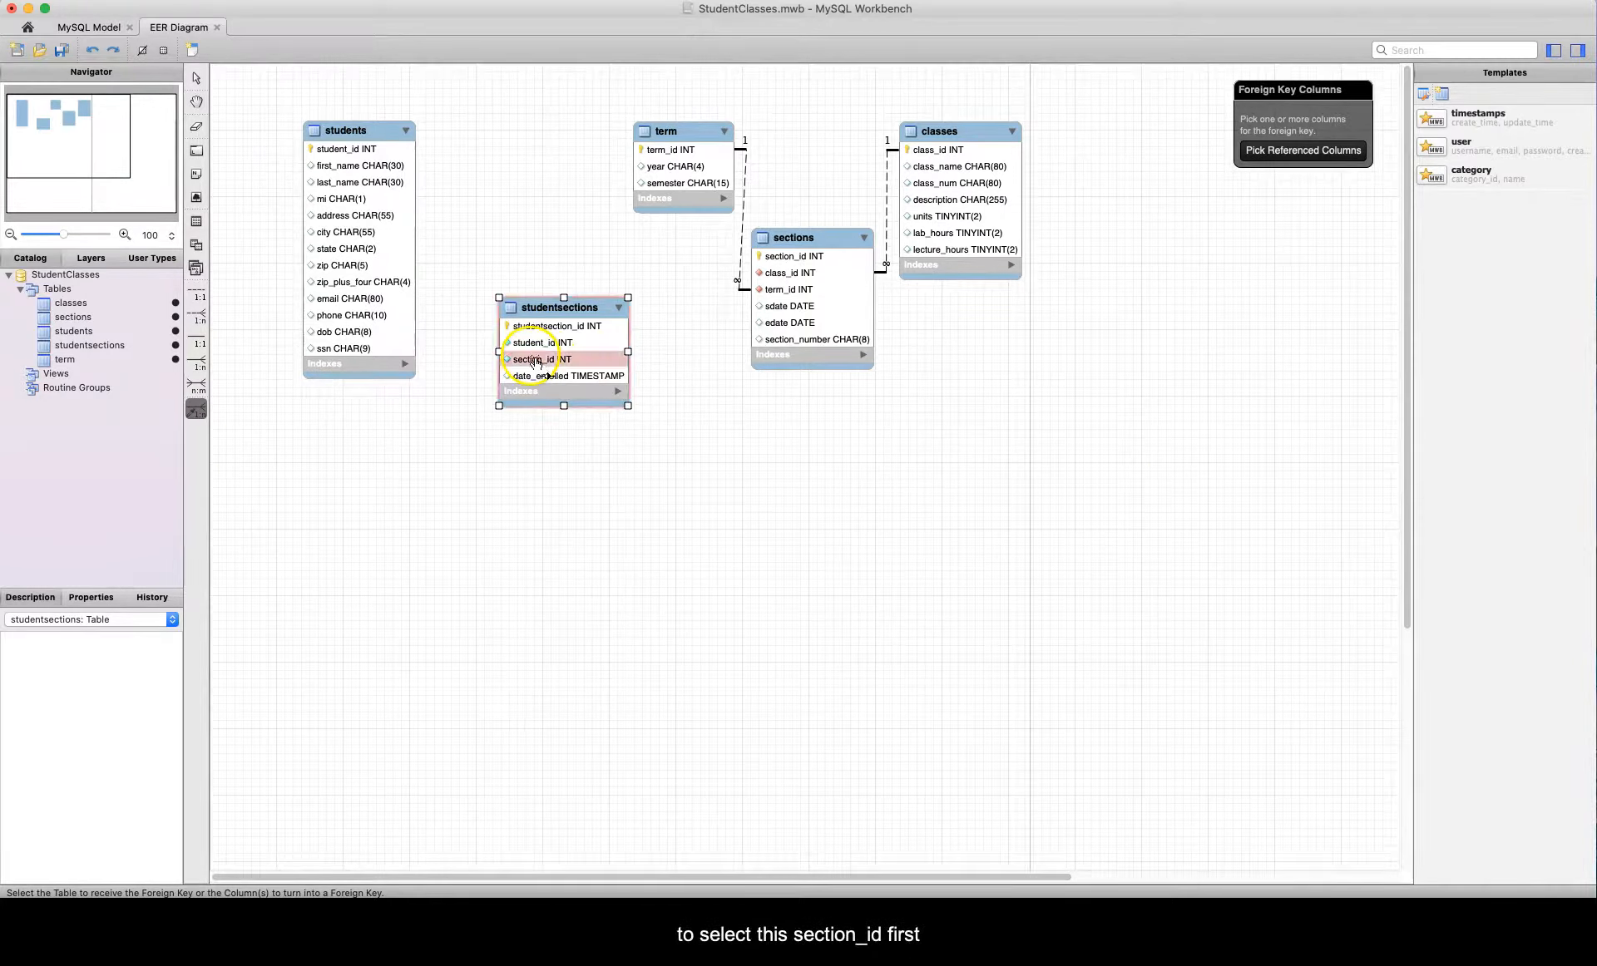
click(537, 361)
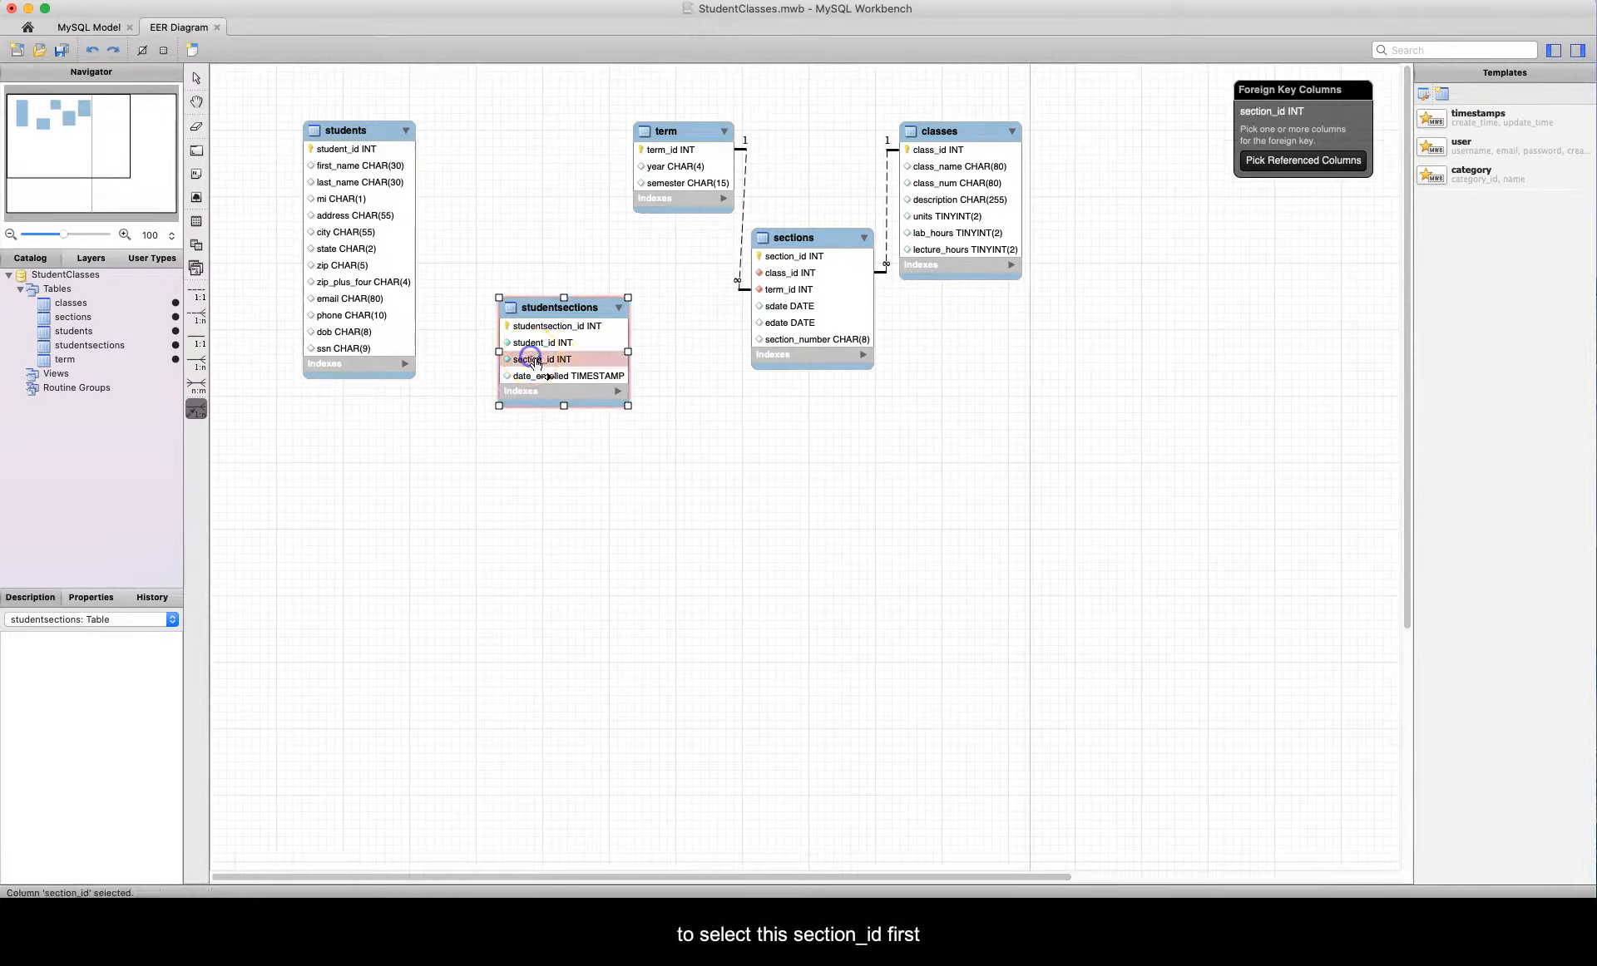
click(796, 257)
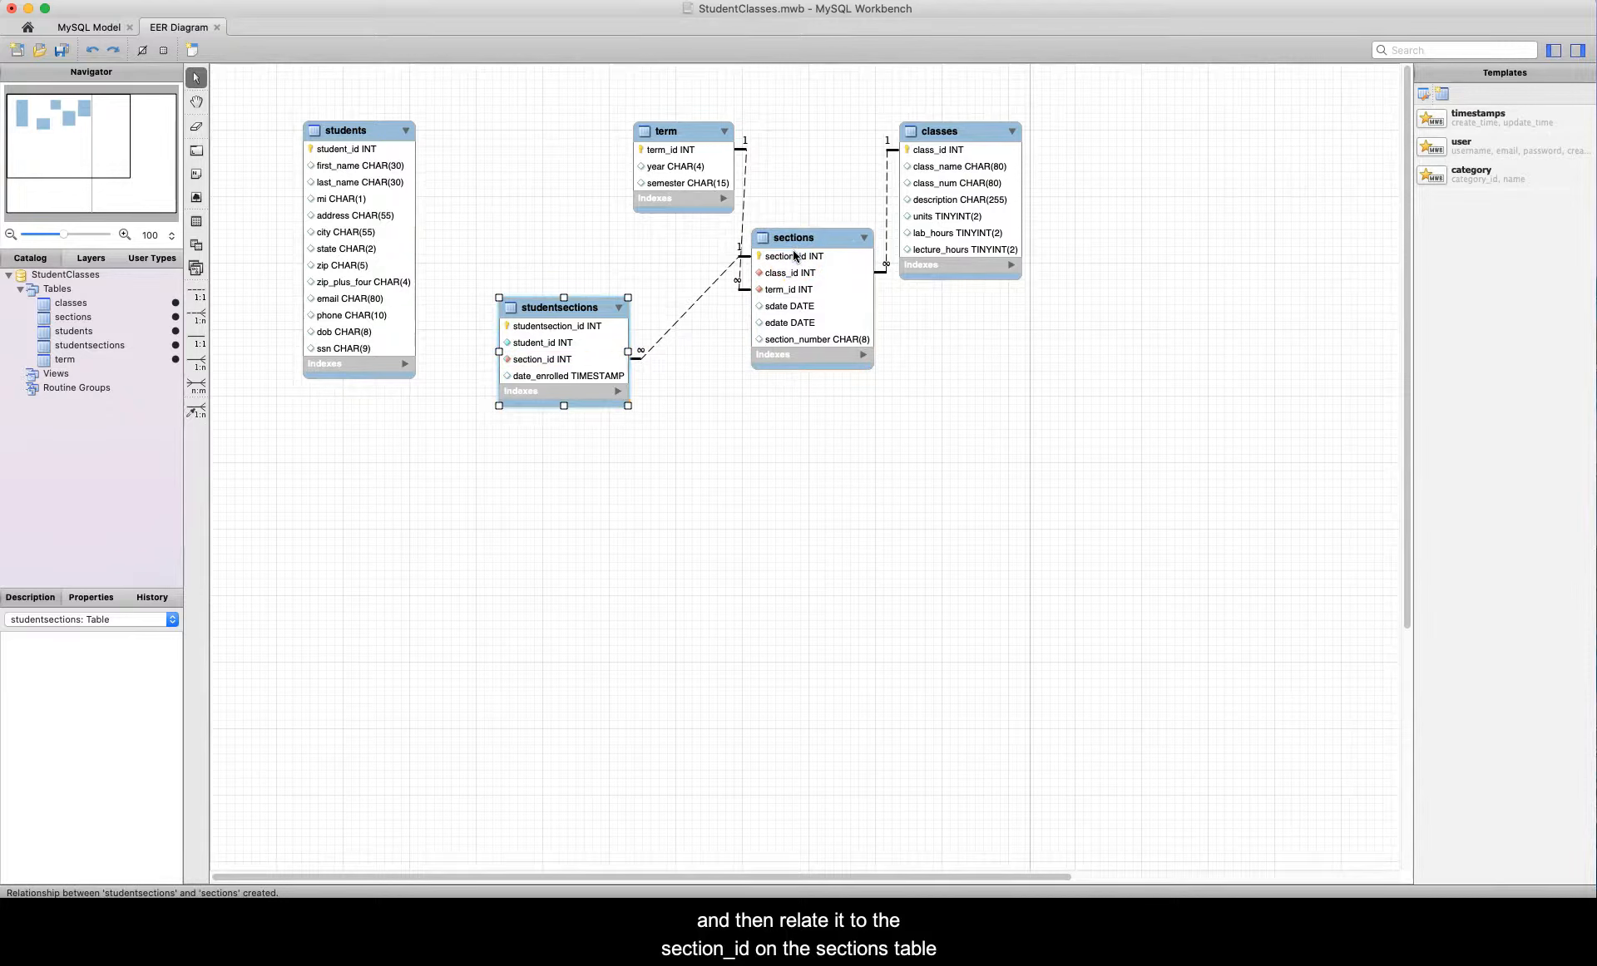
Relate the existing student_id column in studentsections to student_id in the students table as a one-to-many relationship.
click(198, 411)
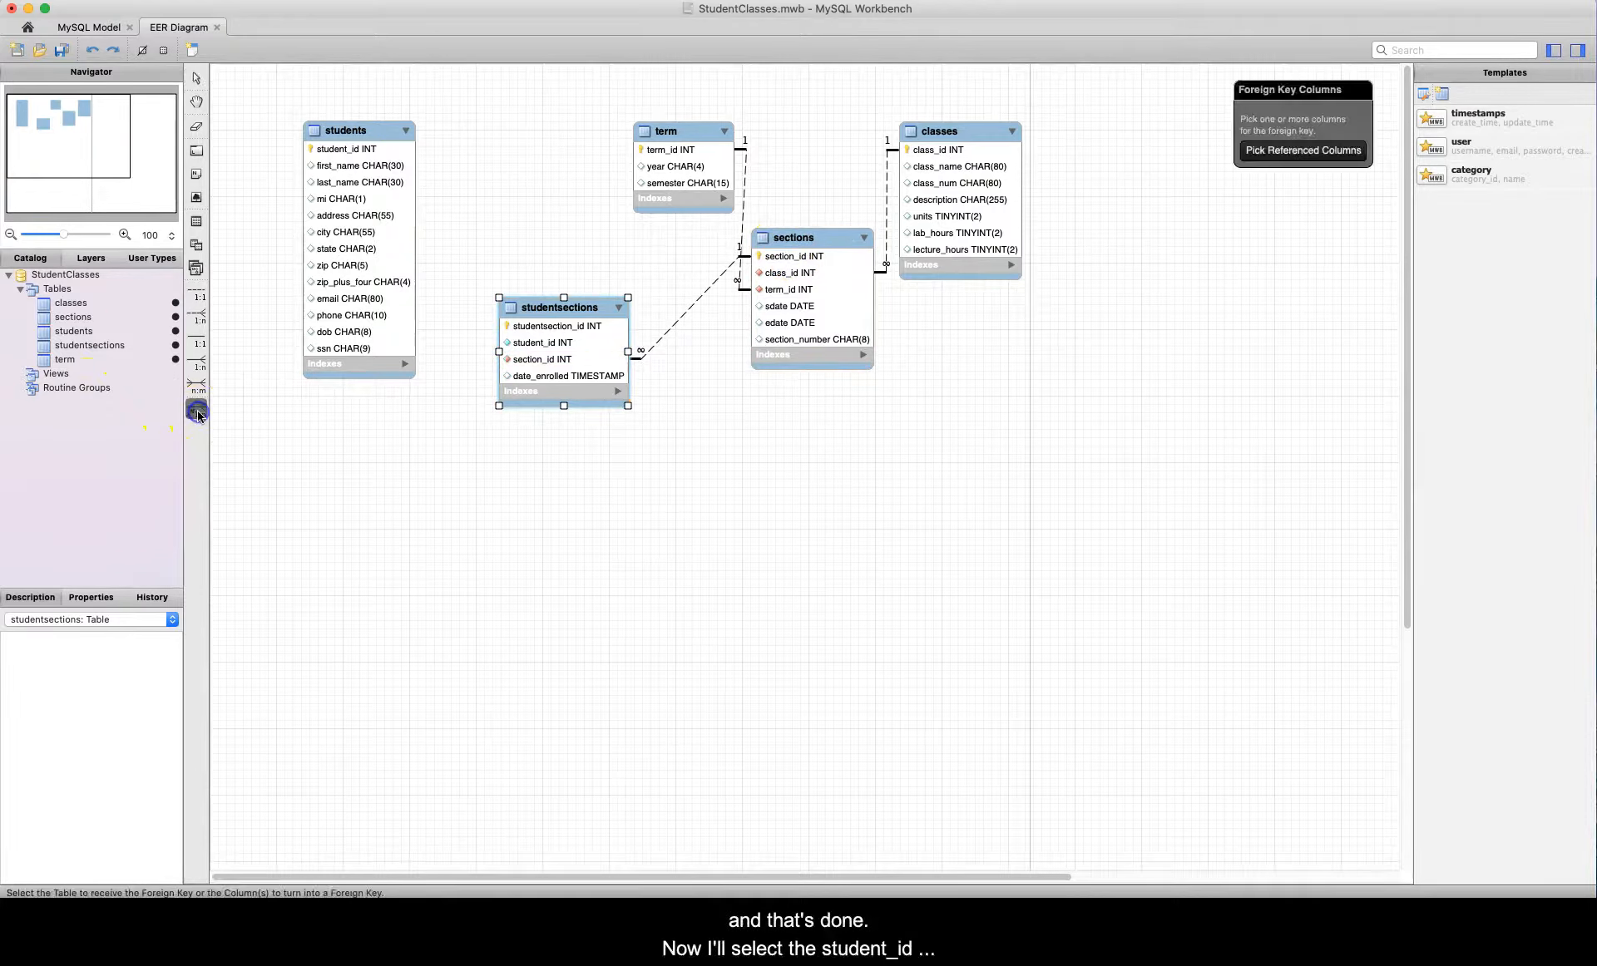
click(524, 342)
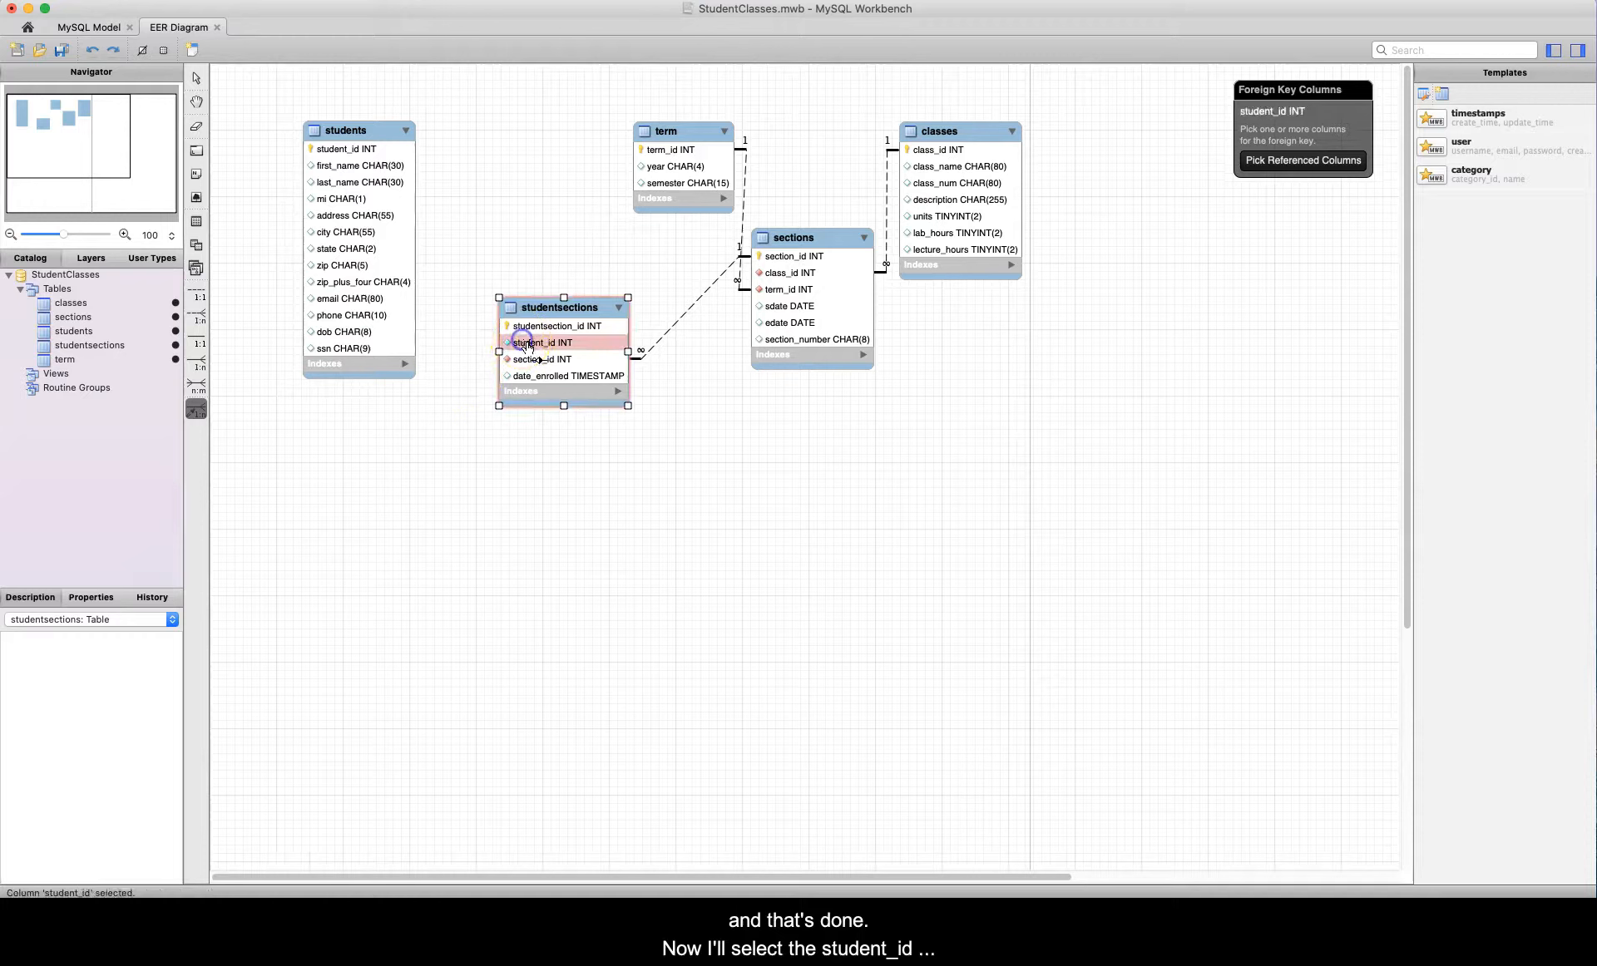
click(355, 150)
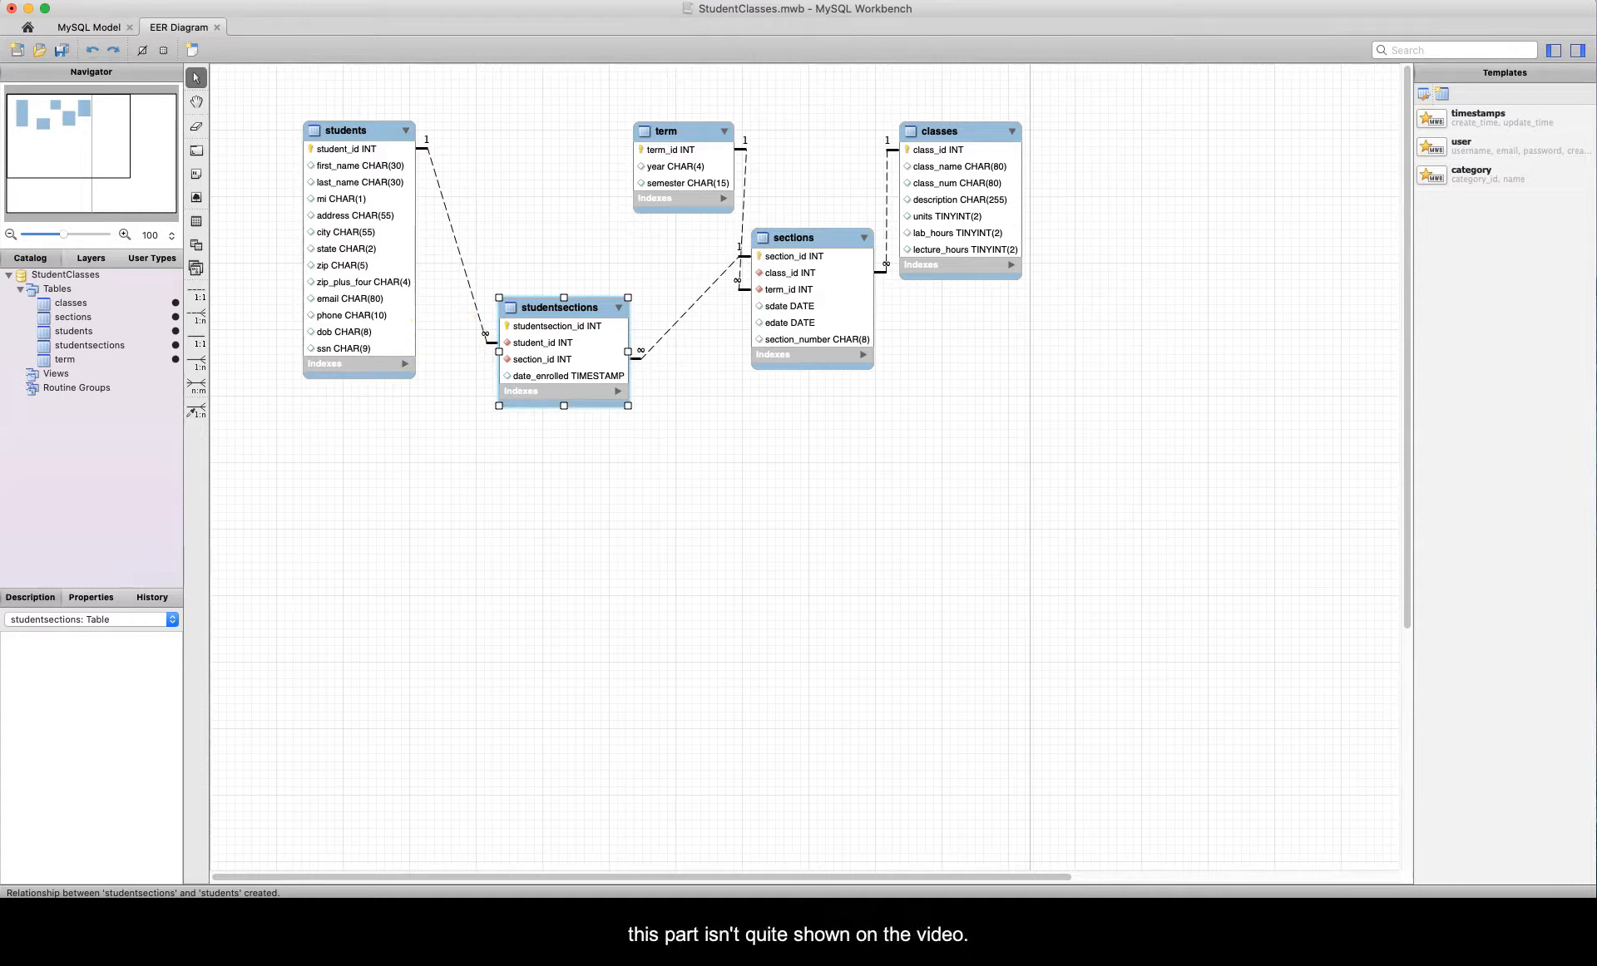
Set the diagram's relationship notation to Connect to Columns.
click(0, 0)
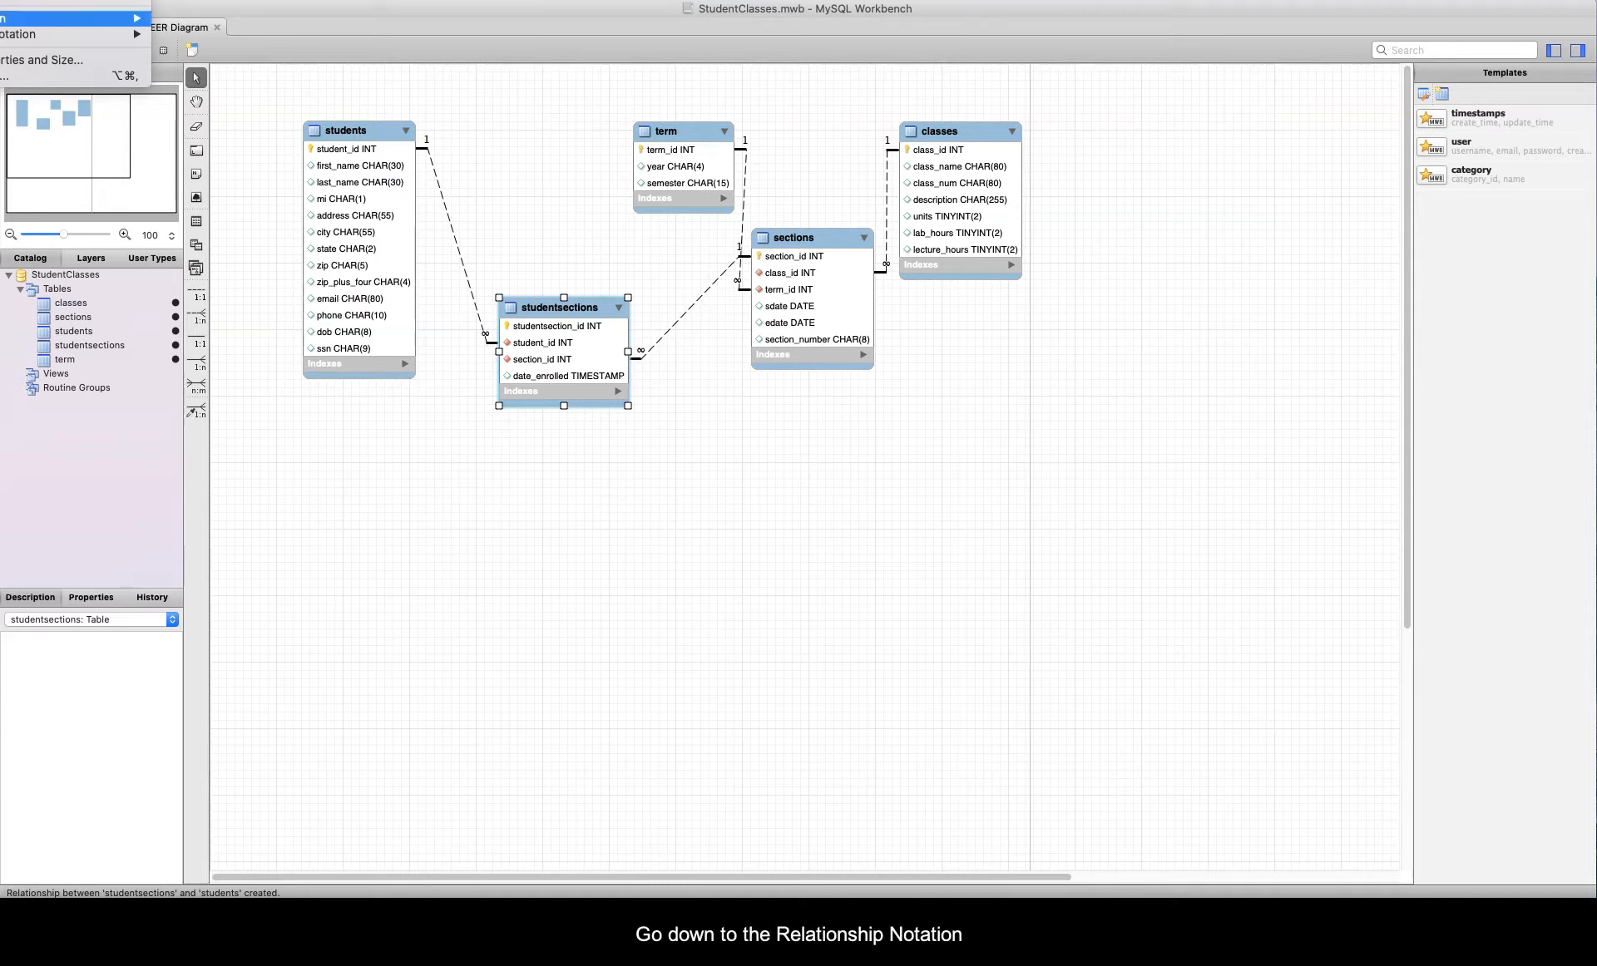
mouse_move(18, 35)
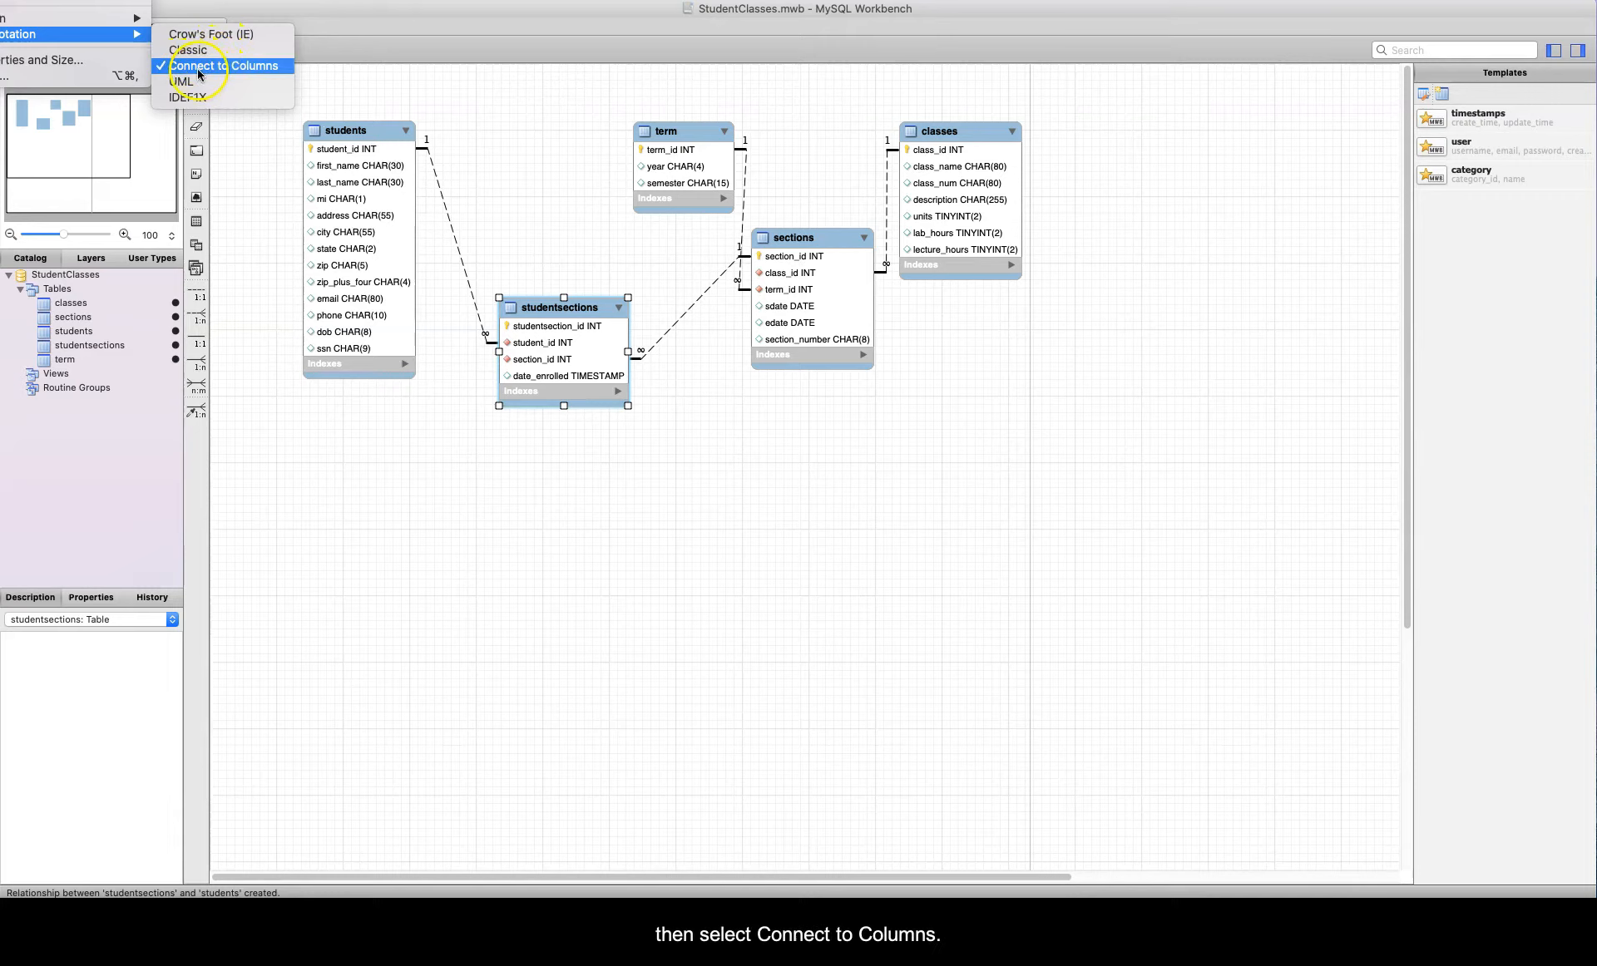
click(265, 68)
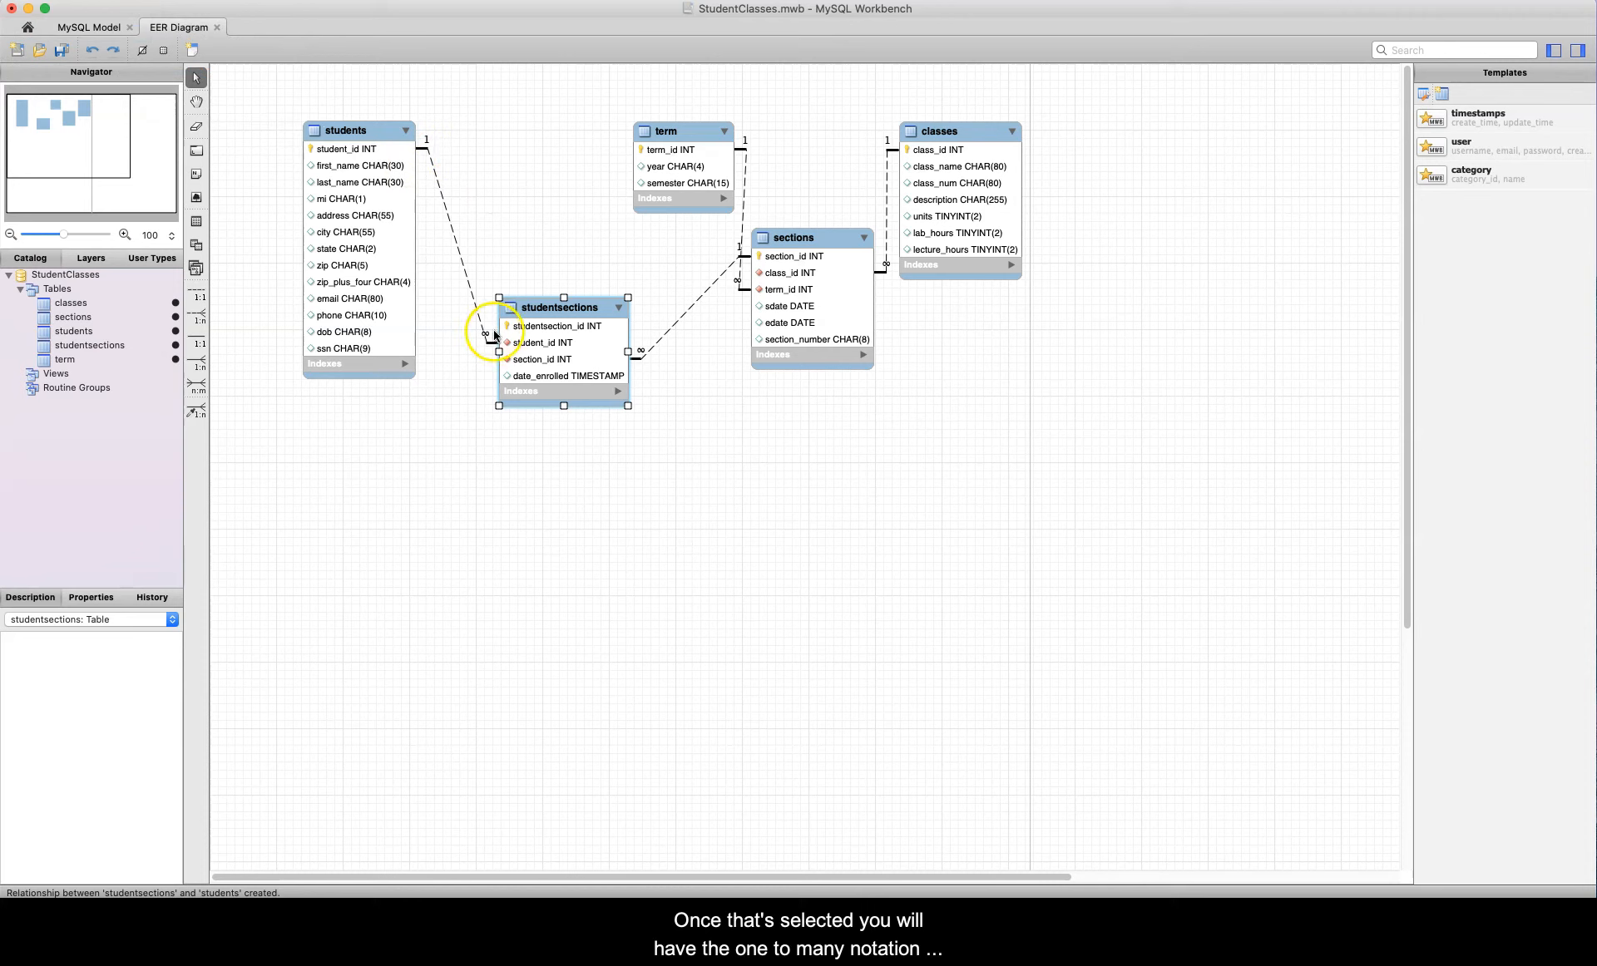